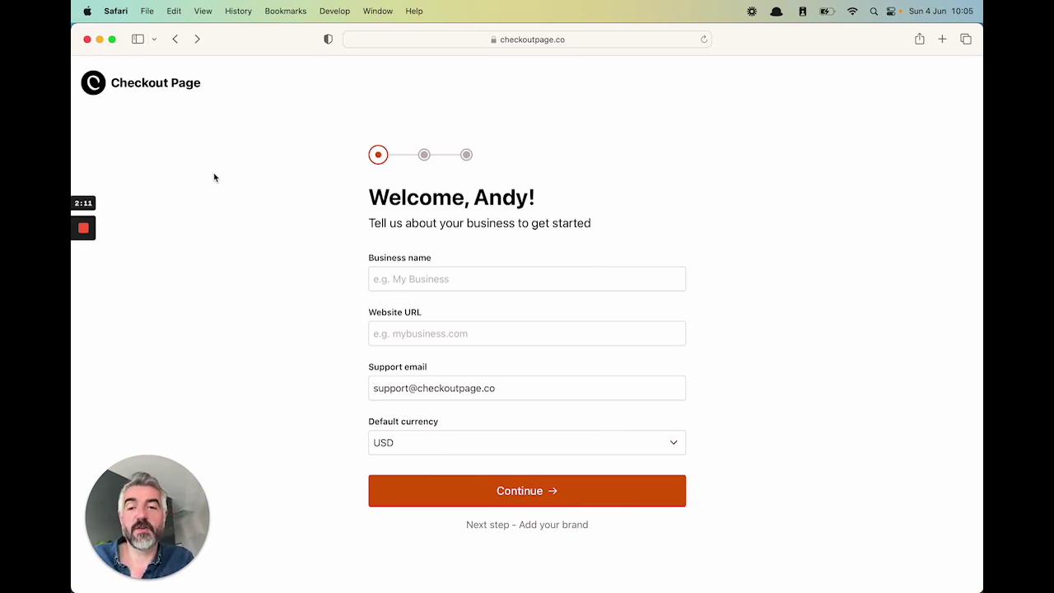
click(394, 271)
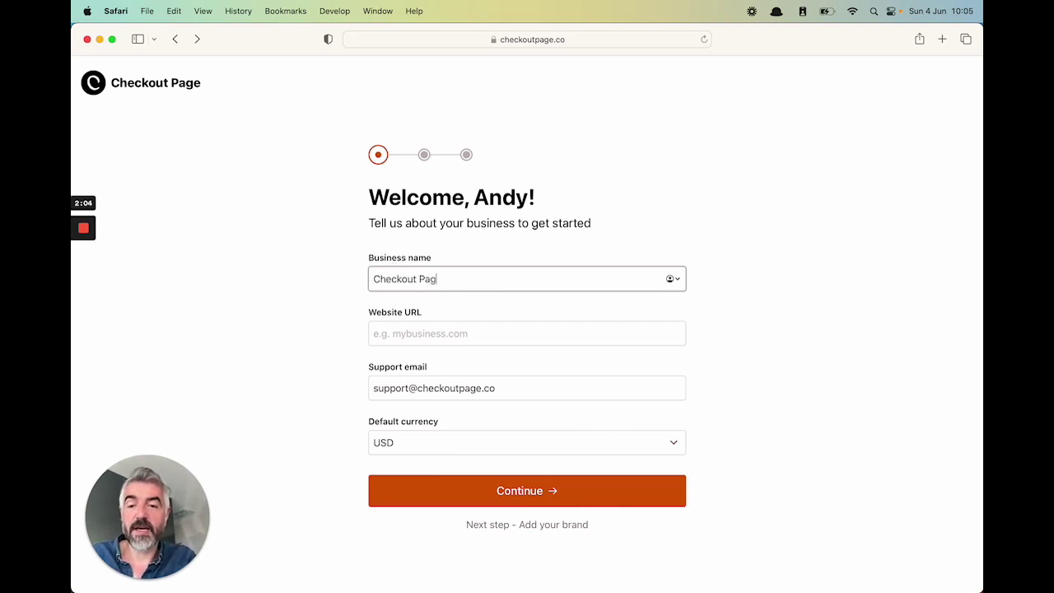
click(457, 340)
text(http://checkoutpage.co)
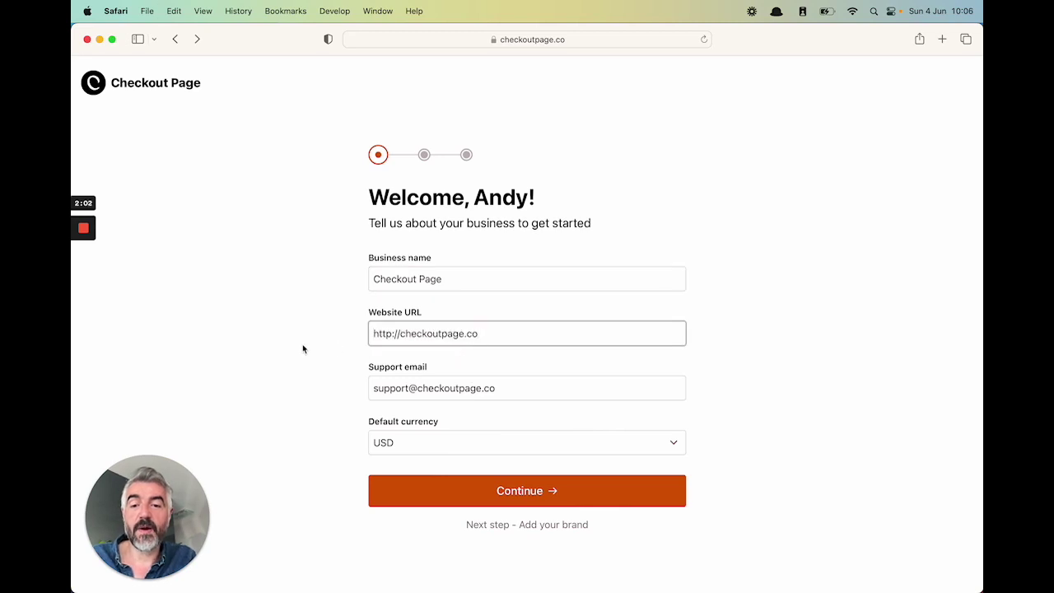
click(303, 349)
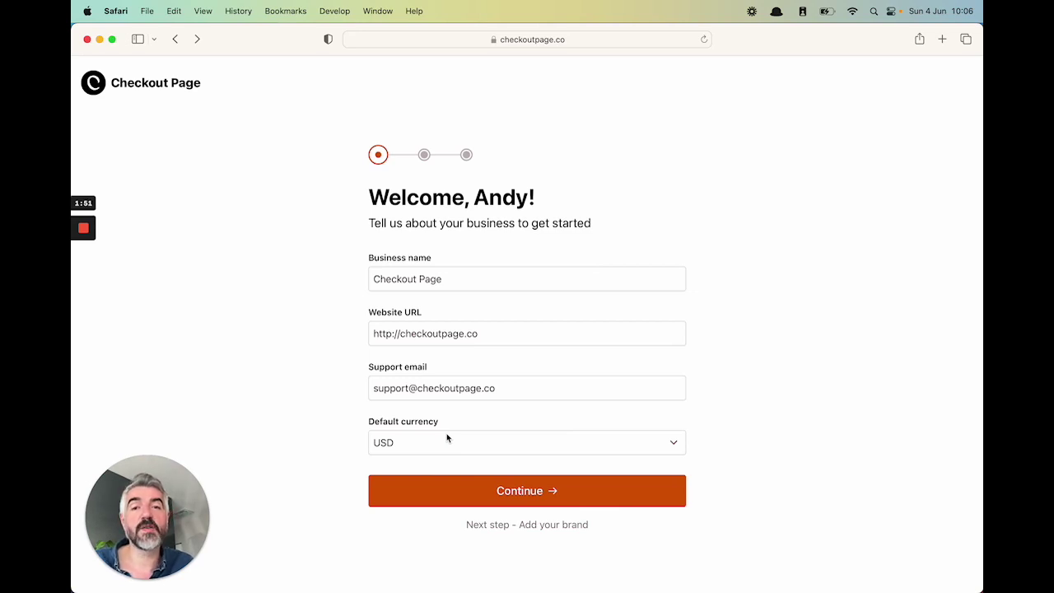
click(505, 490)
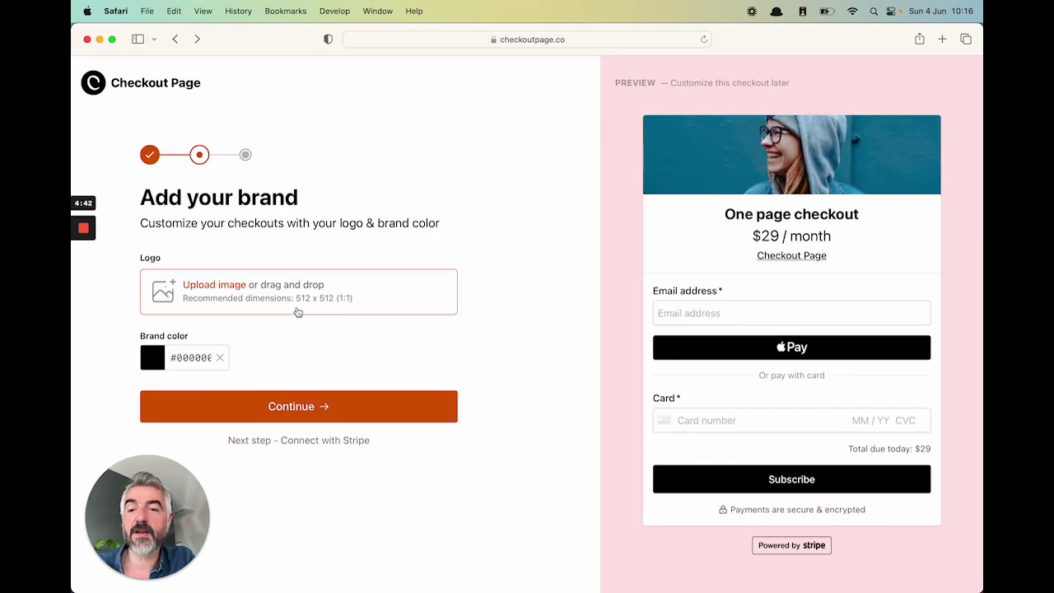
- Upload 1.png from the Desktop folder as the brand logo
click(297, 308)
click(474, 237)
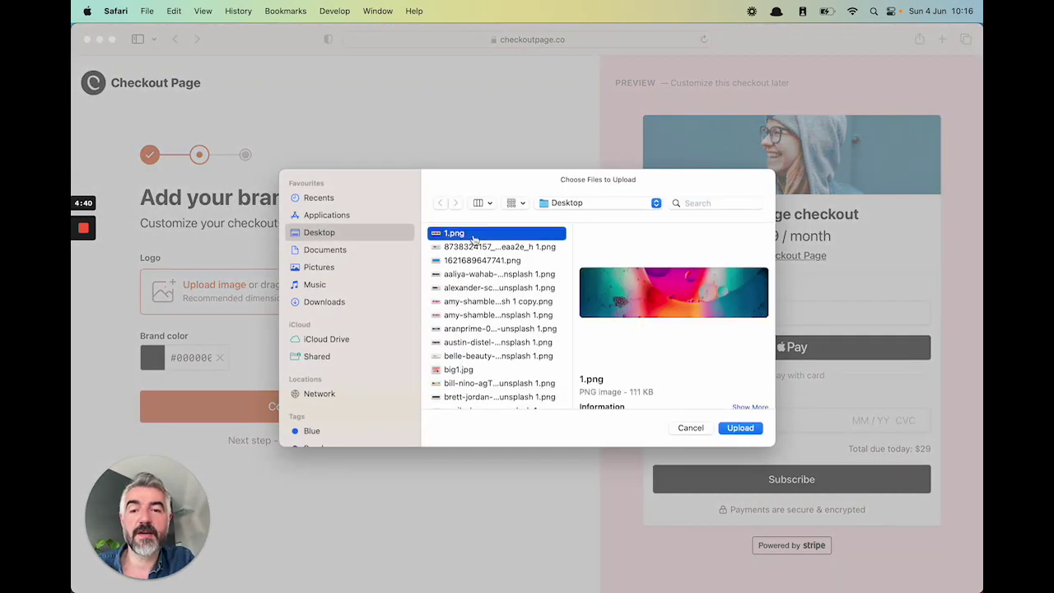
click(738, 427)
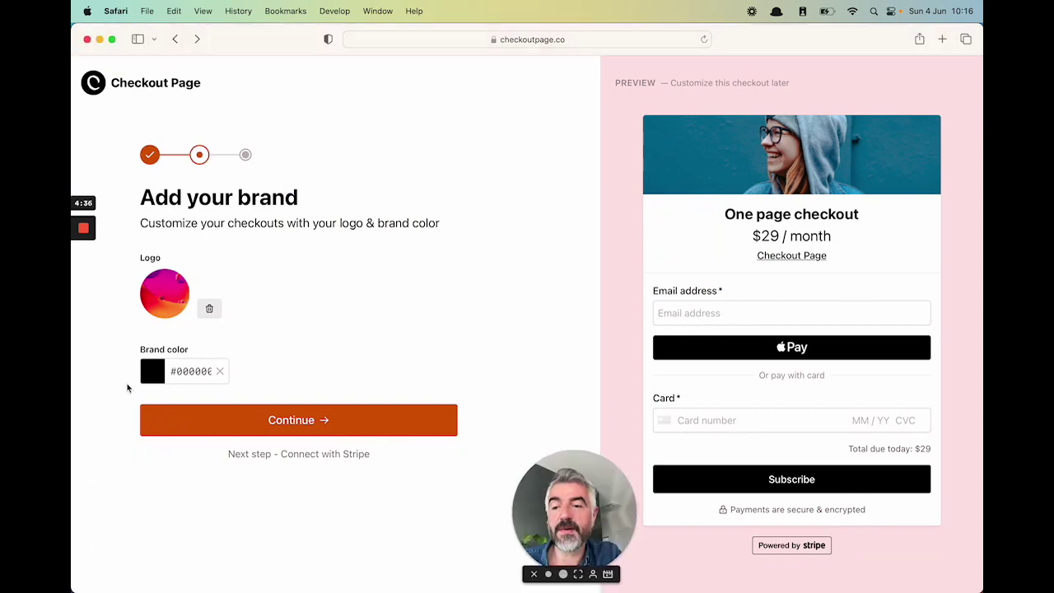
- Set the brand color to blue-violet #461fc9 and continue to the Stripe connection step
click(150, 375)
click(229, 499)
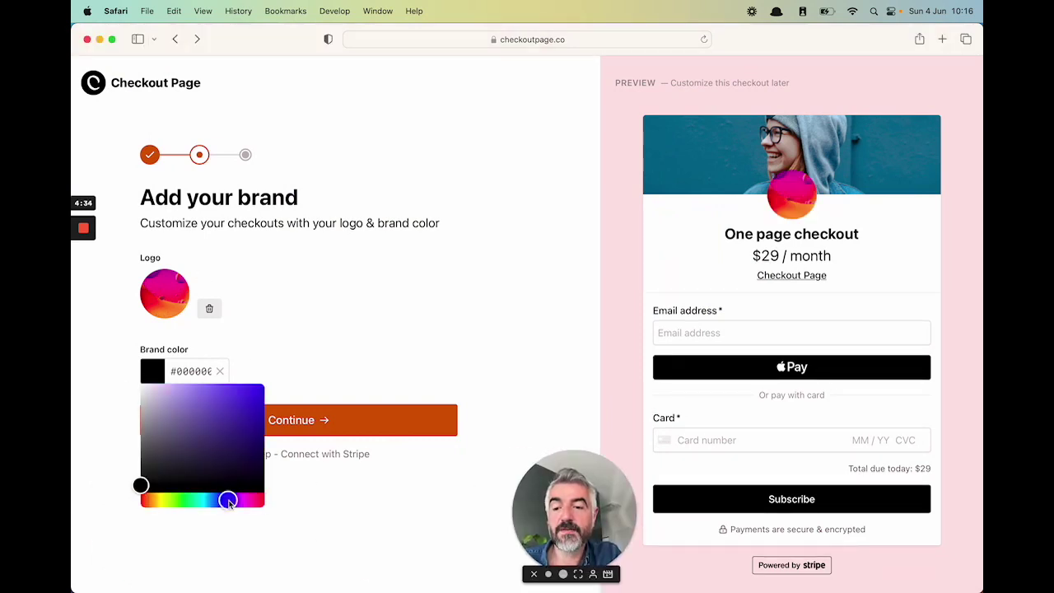
click(245, 405)
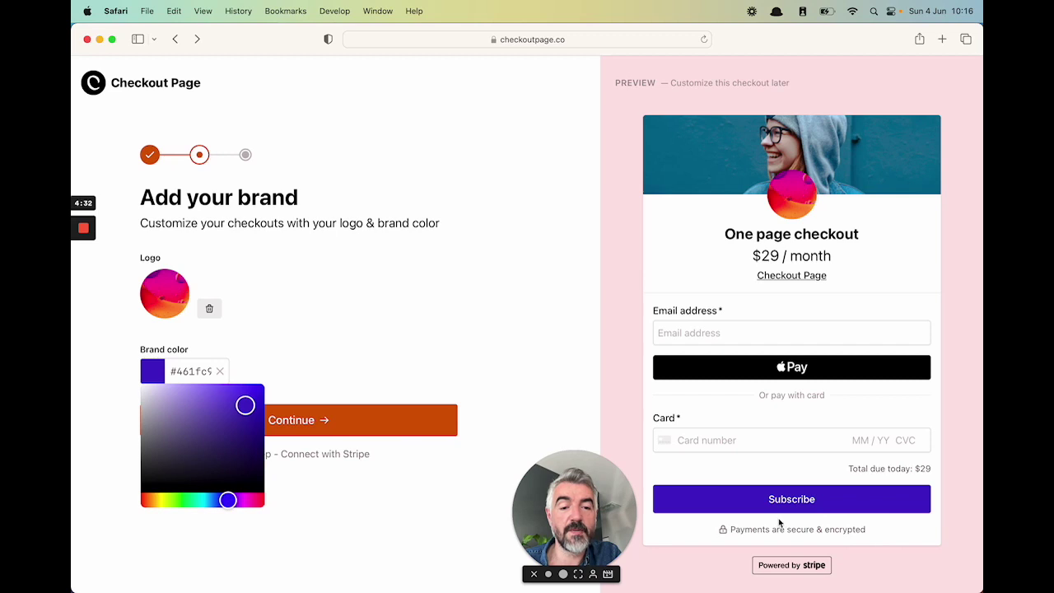
click(359, 496)
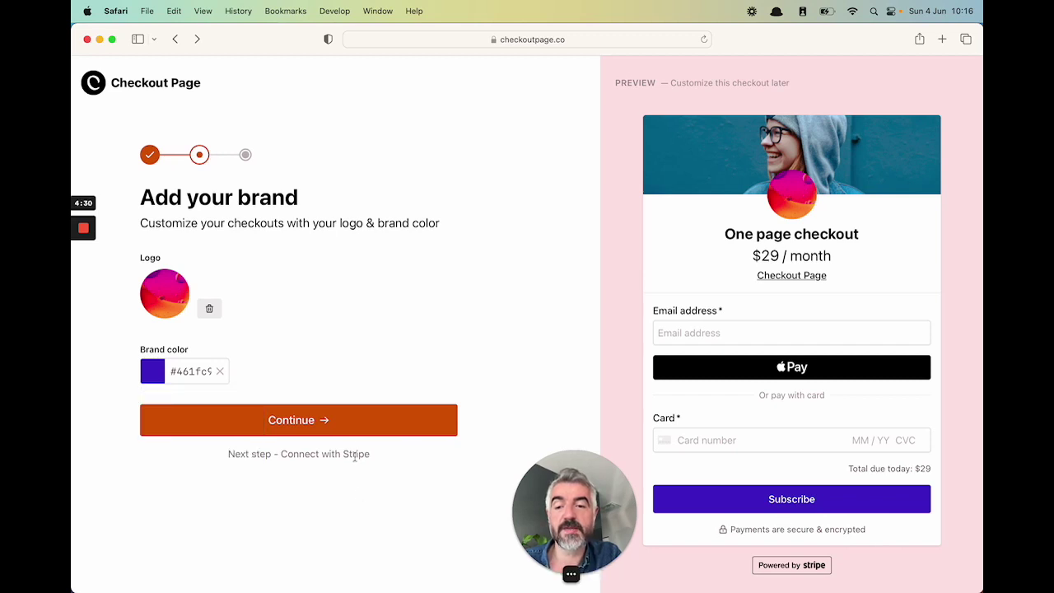
click(334, 419)
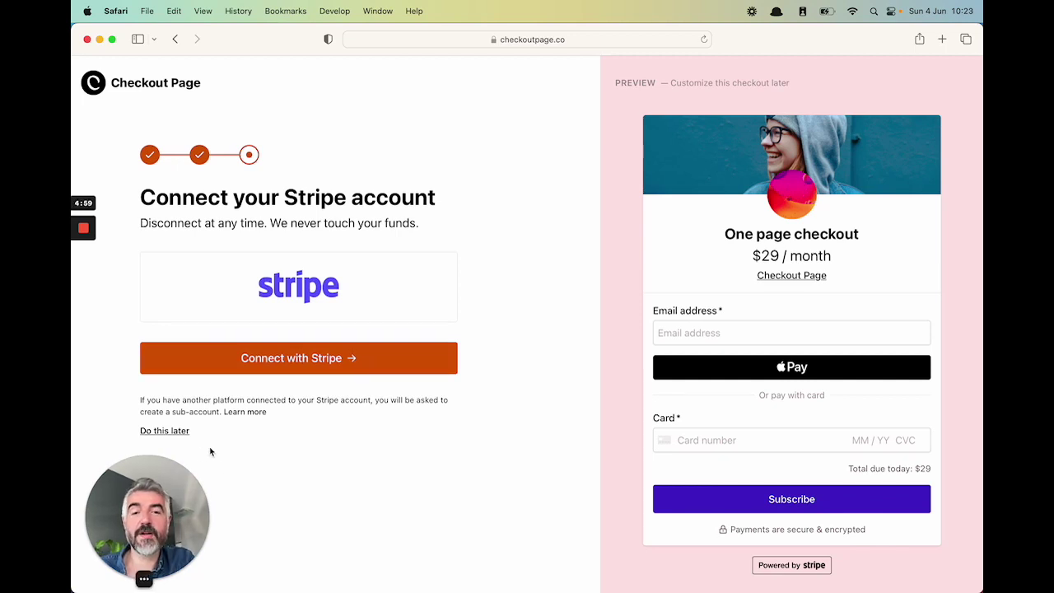
- Postpone connecting the Stripe account and finish the onboarding to reach the checkouts dashboard
click(164, 432)
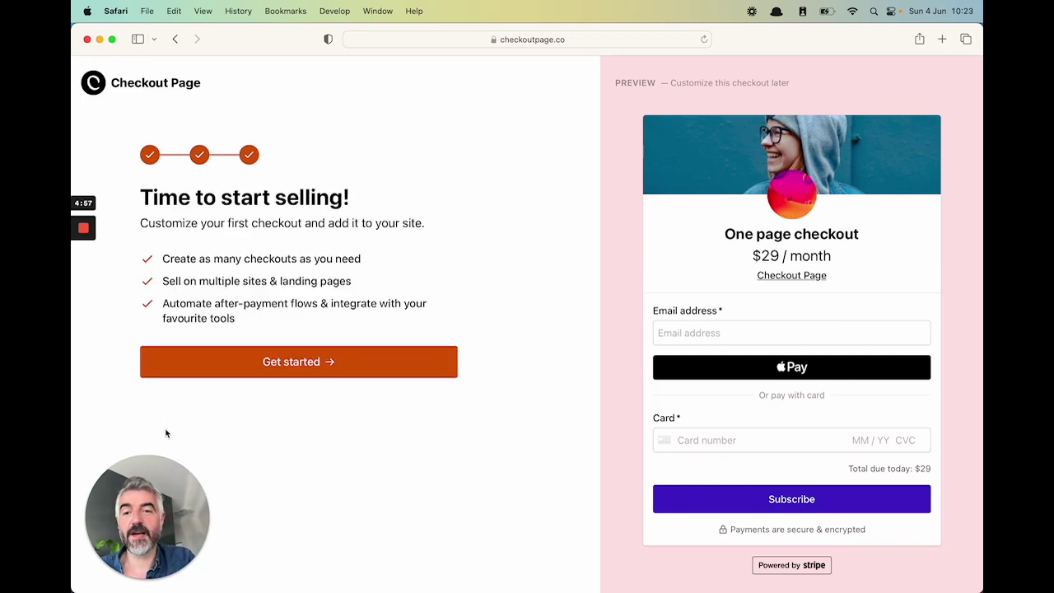
click(205, 368)
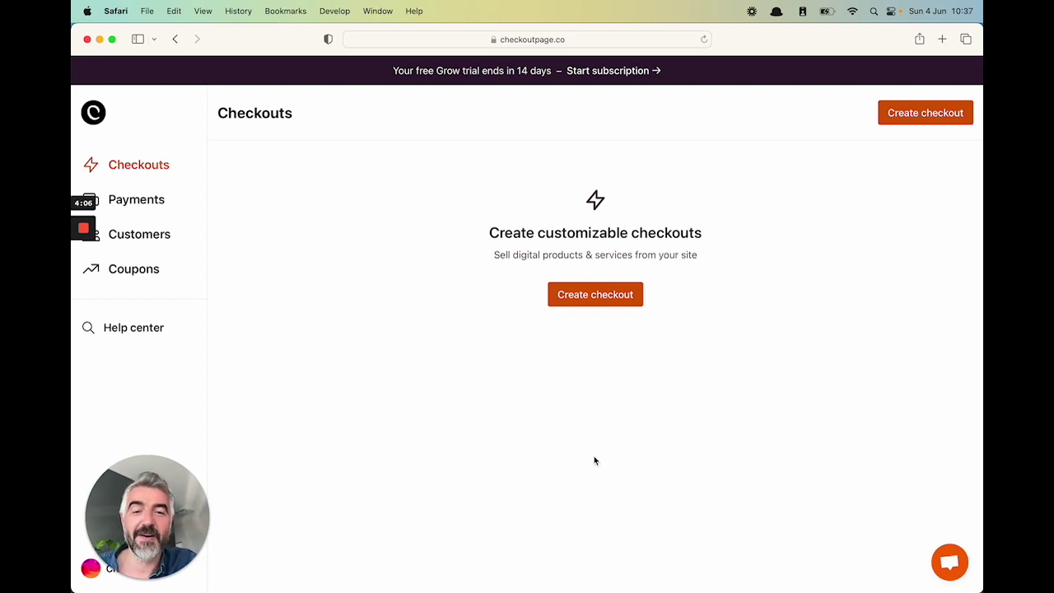
- Create a one-time checkout for the product "ebook" priced at 29 USD, with a discounted-from price of 49
click(581, 293)
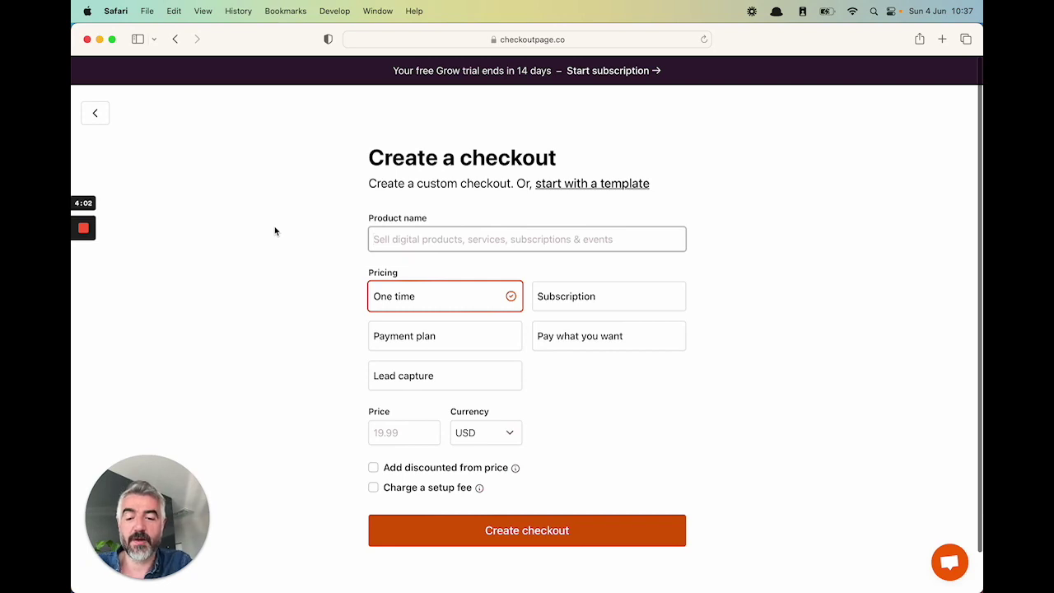
text(ebook)
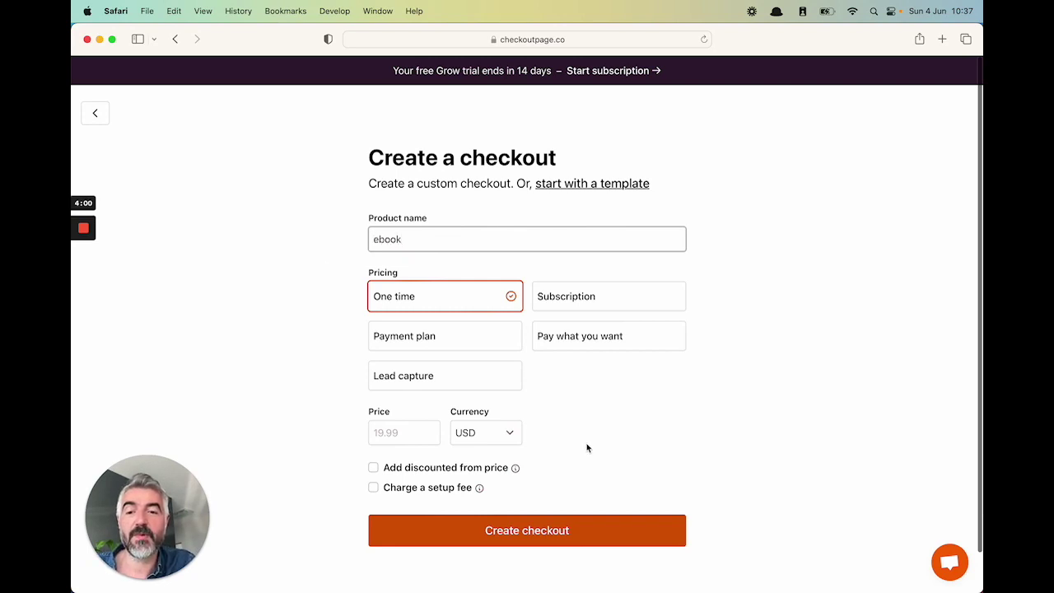
click(371, 433)
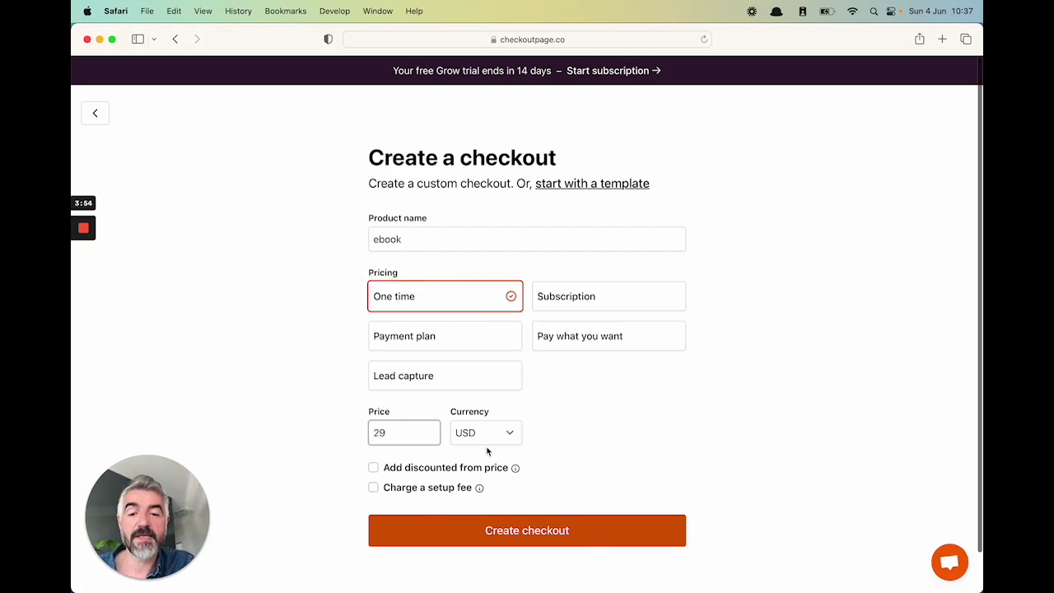
click(443, 469)
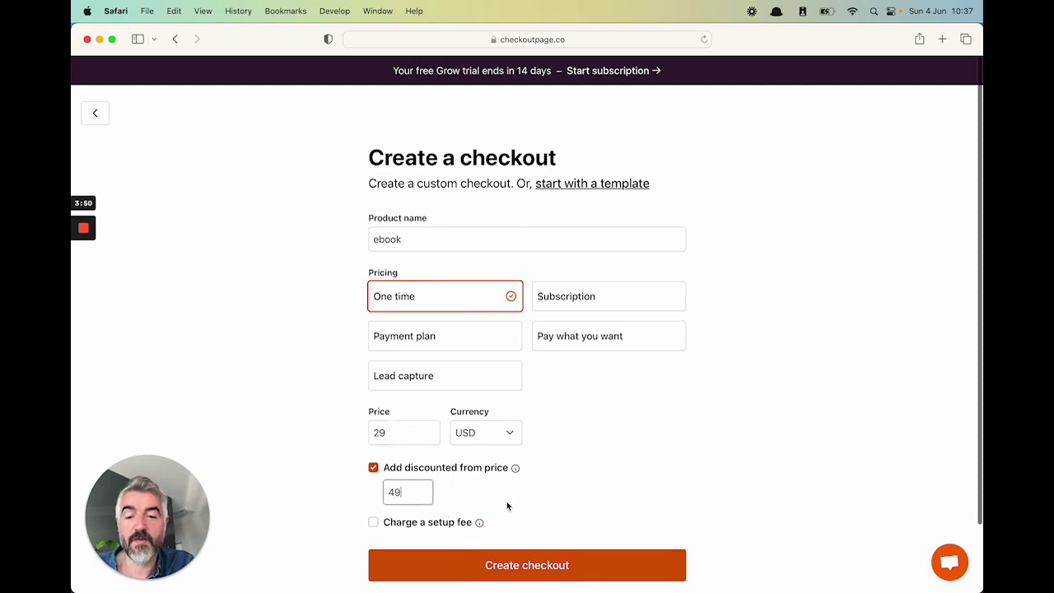
click(557, 502)
click(499, 560)
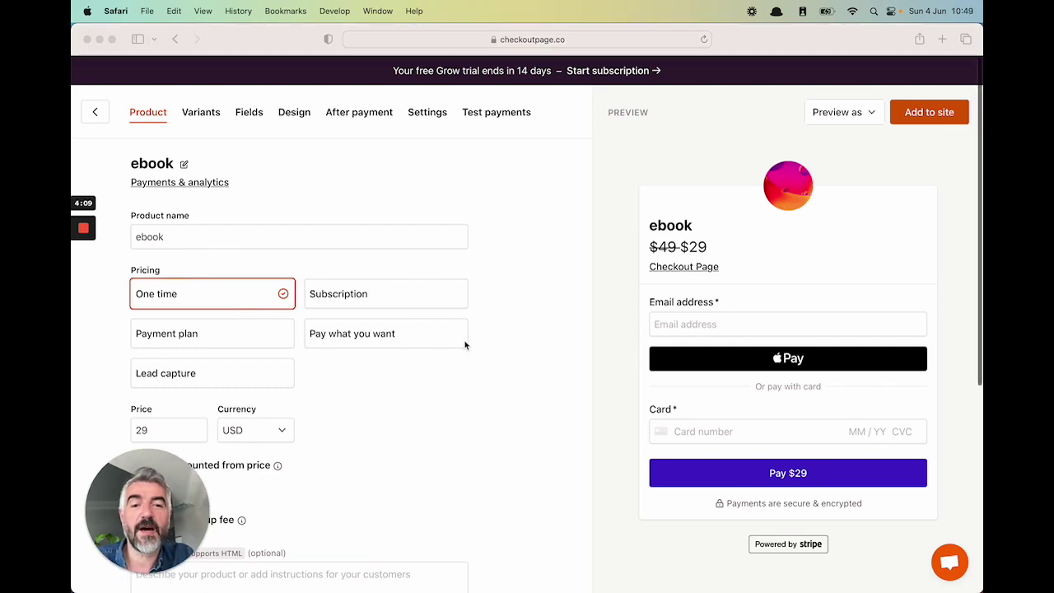
- Add the product image "amy-shamblen-zJphVSgUOoo-unsplash 1.png" from the Desktop folder to the ebook checkout and save it
scroll(465, 345, down, 5)
scroll(465, 345, up, 1)
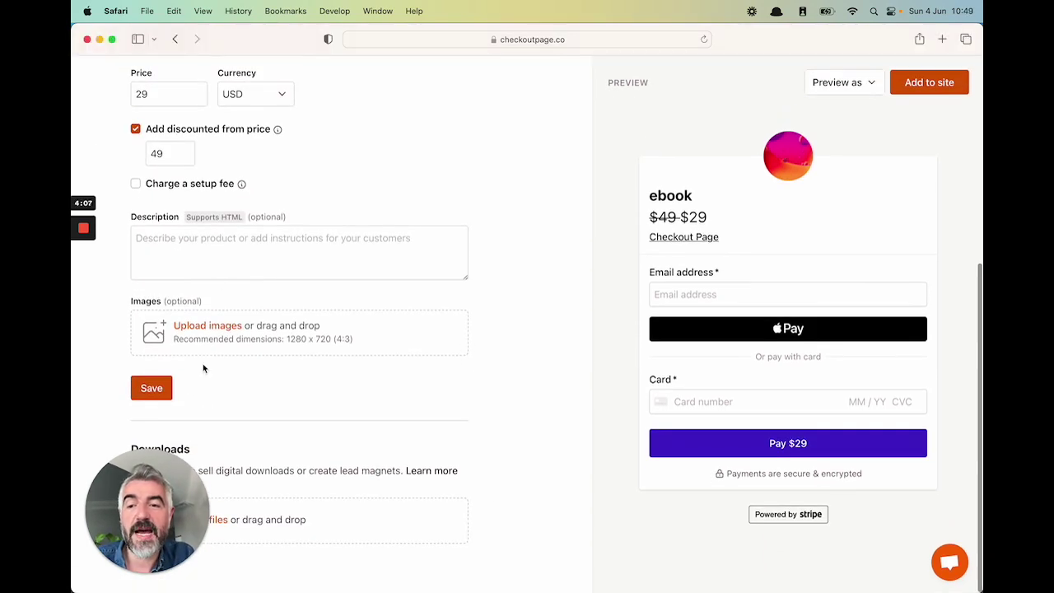
click(185, 325)
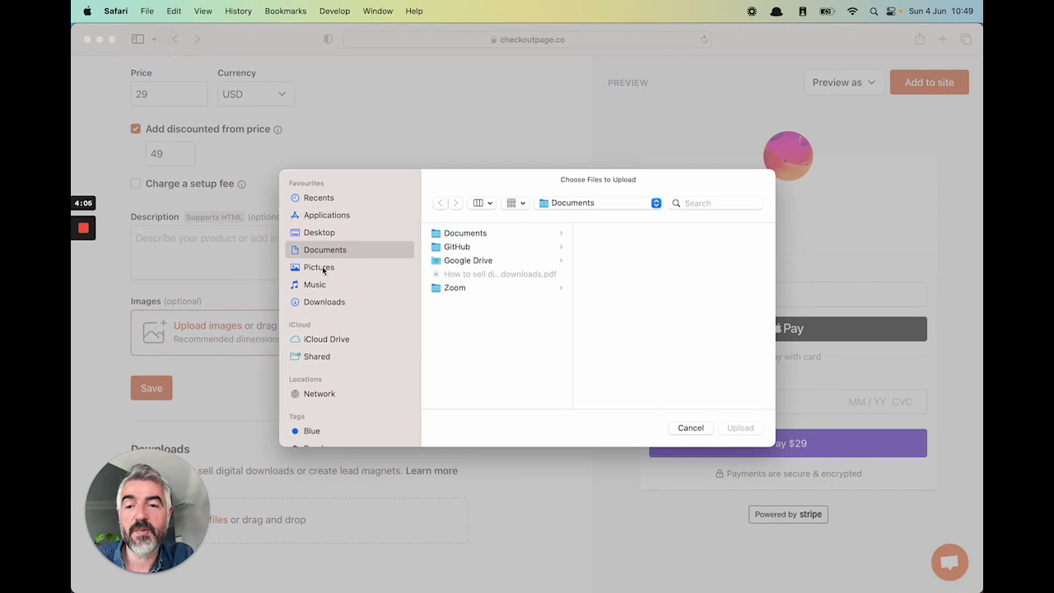
click(319, 232)
double_click(508, 314)
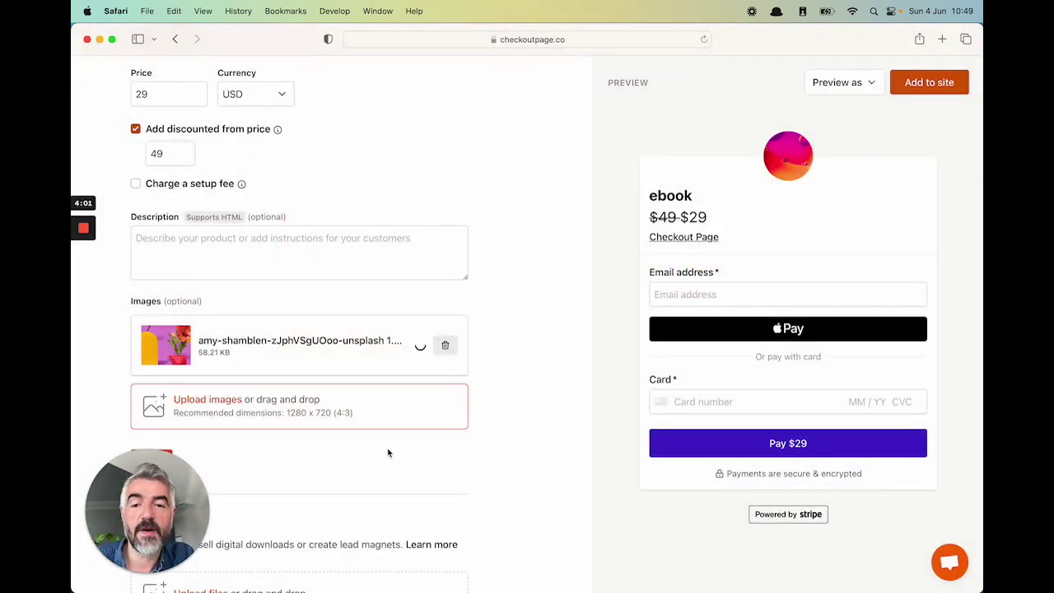
click(149, 463)
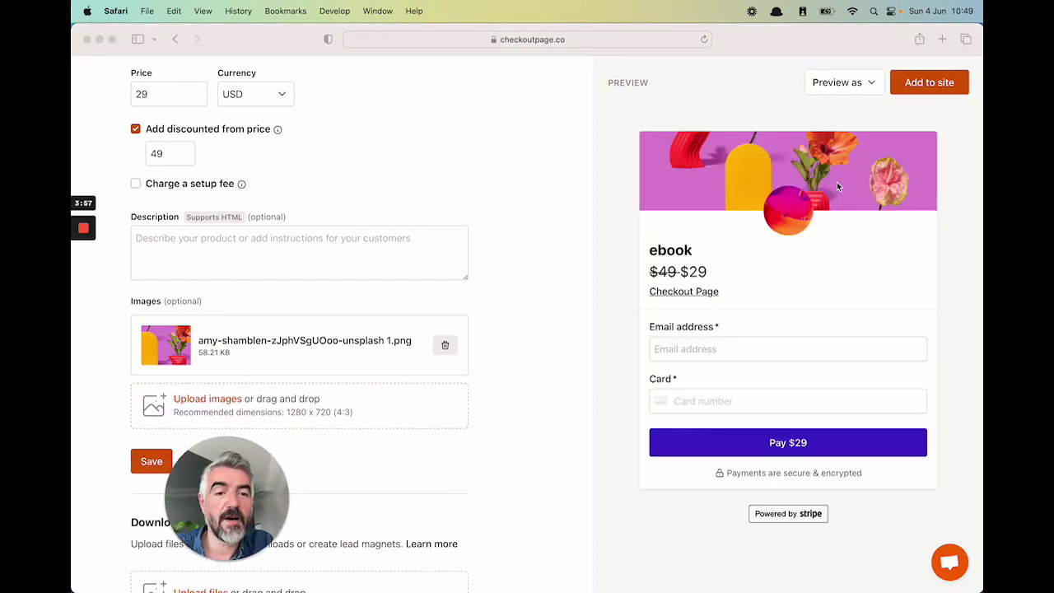
- Preview "How to sell digital downloads.pdf" in the Documents folder and upload it as the ebook's downloadable file
scroll(530, 369, down, 2)
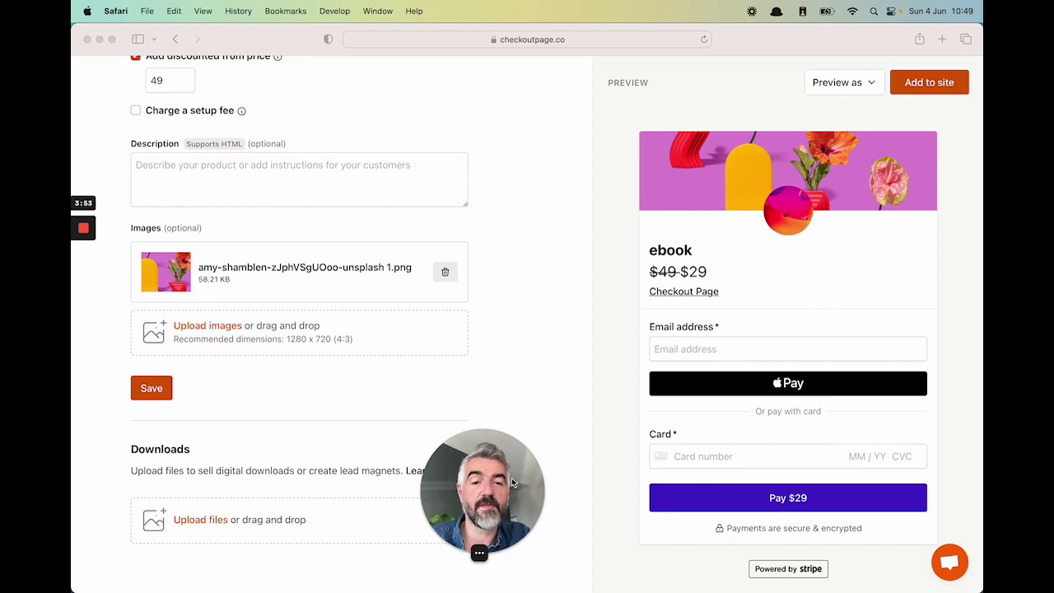
drag(512, 478, 585, 482)
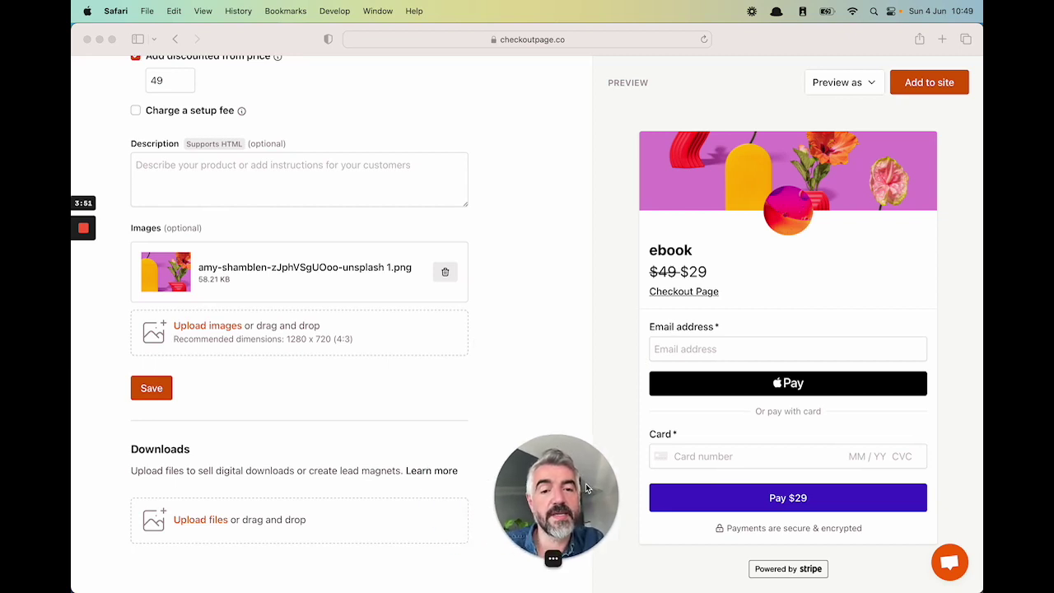
click(218, 520)
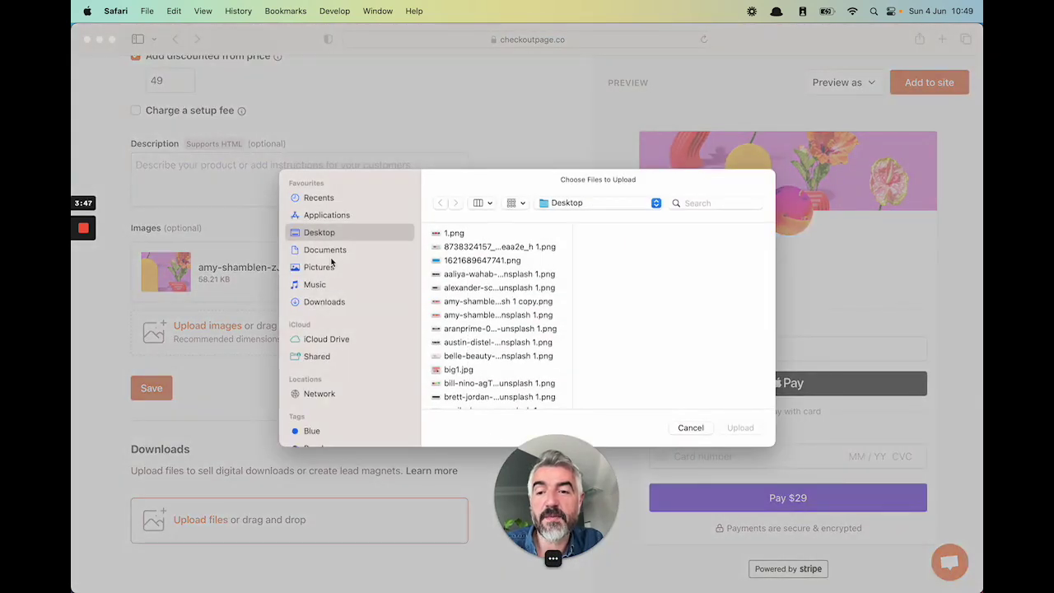
click(333, 251)
click(445, 275)
key(space)
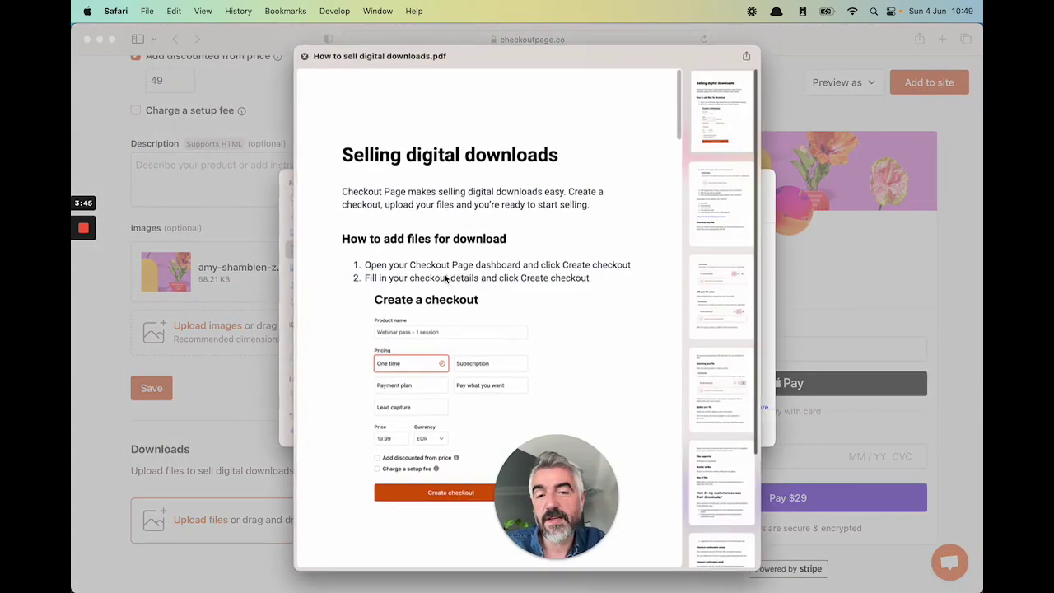
key(space)
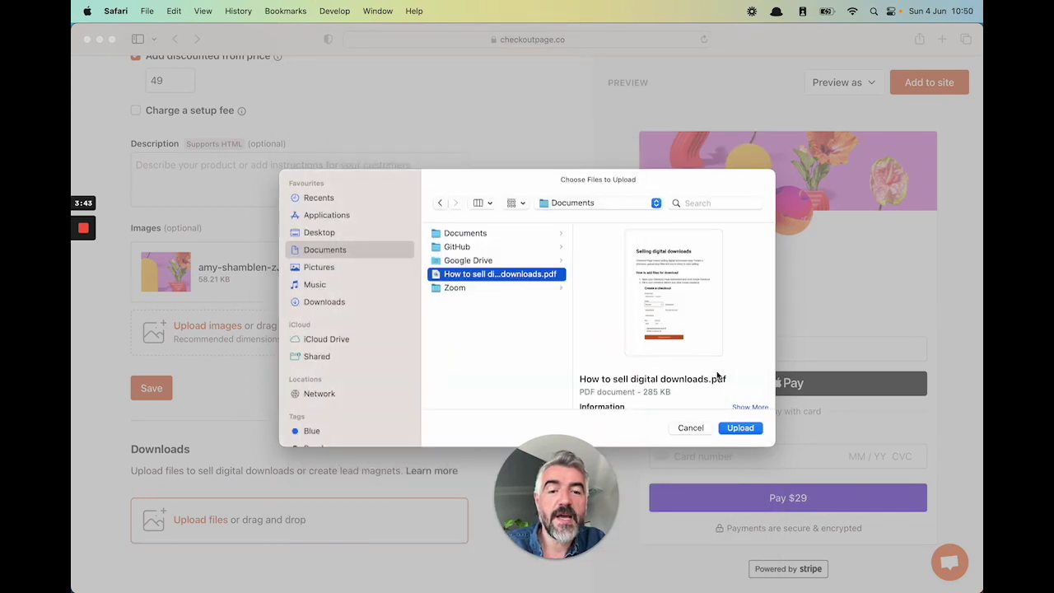
click(741, 426)
drag(586, 475, 631, 475)
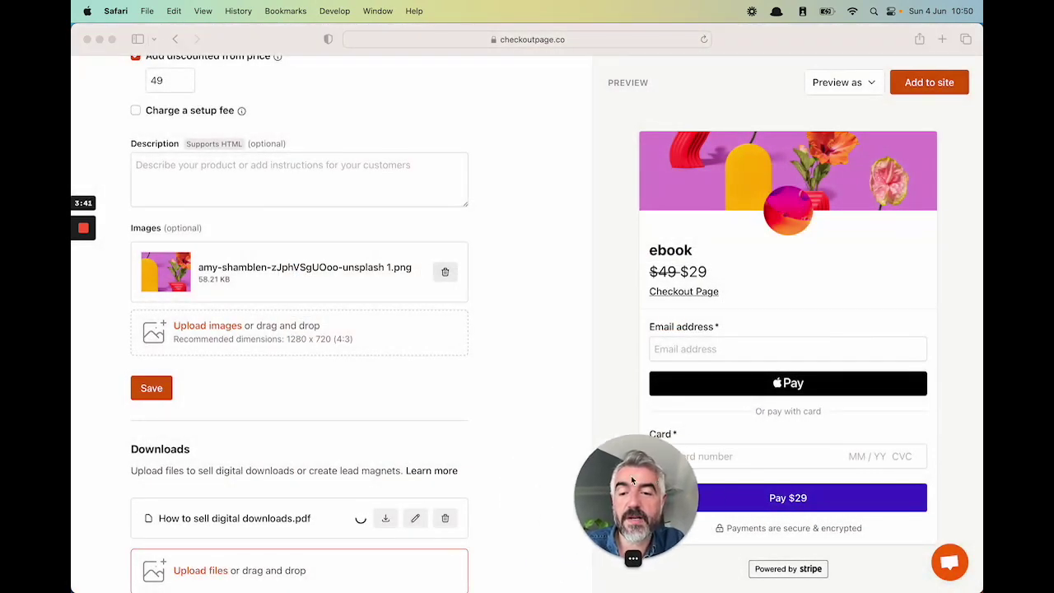
scroll(534, 521, down, 2)
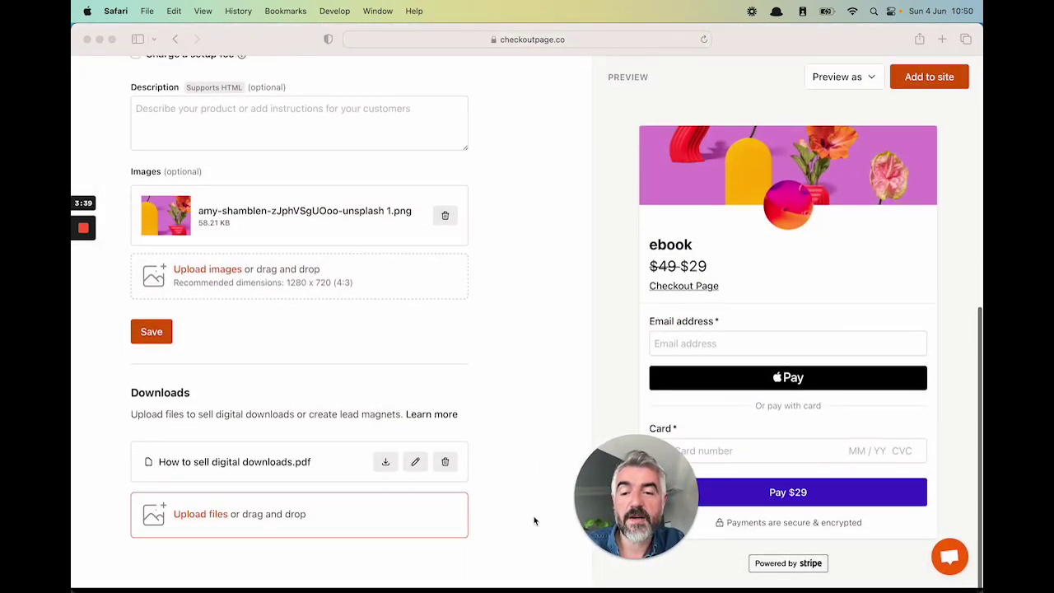
drag(636, 524, 442, 476)
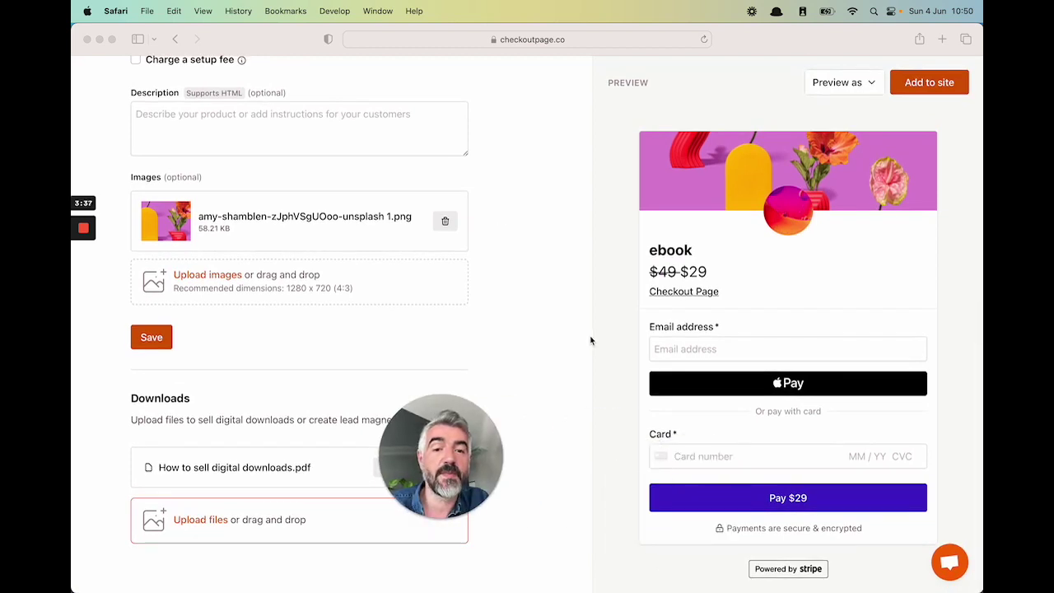
click(713, 272)
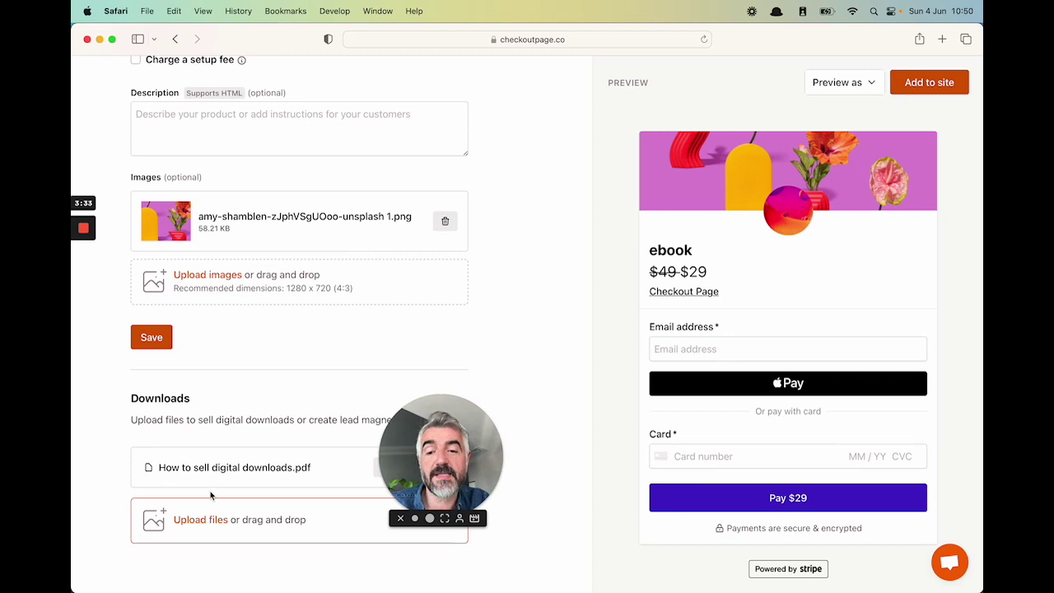
drag(466, 444, 280, 459)
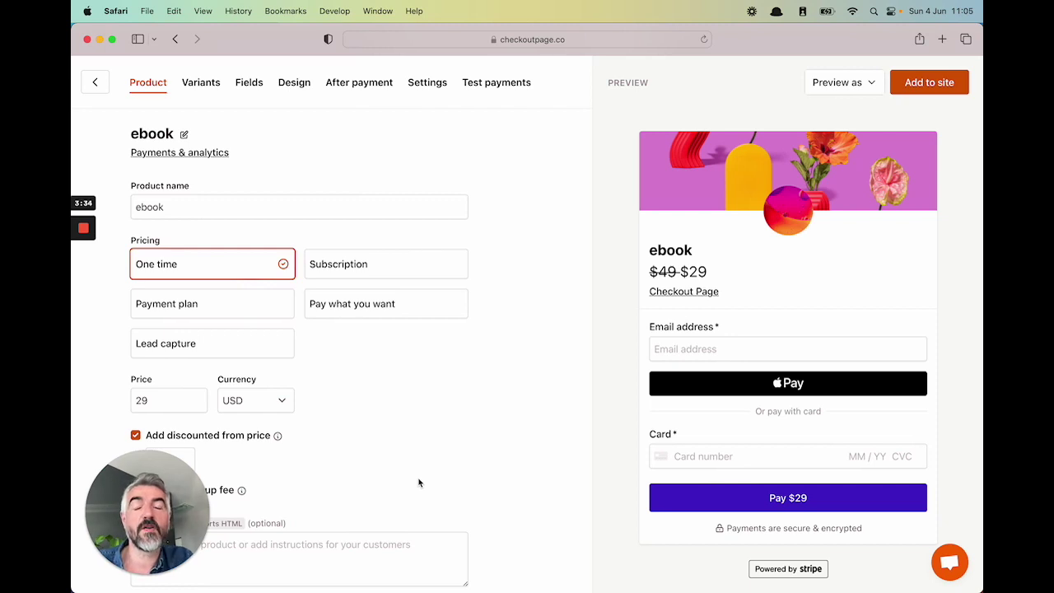
- Enable the discount code field in the ebook checkout's field settings
click(248, 87)
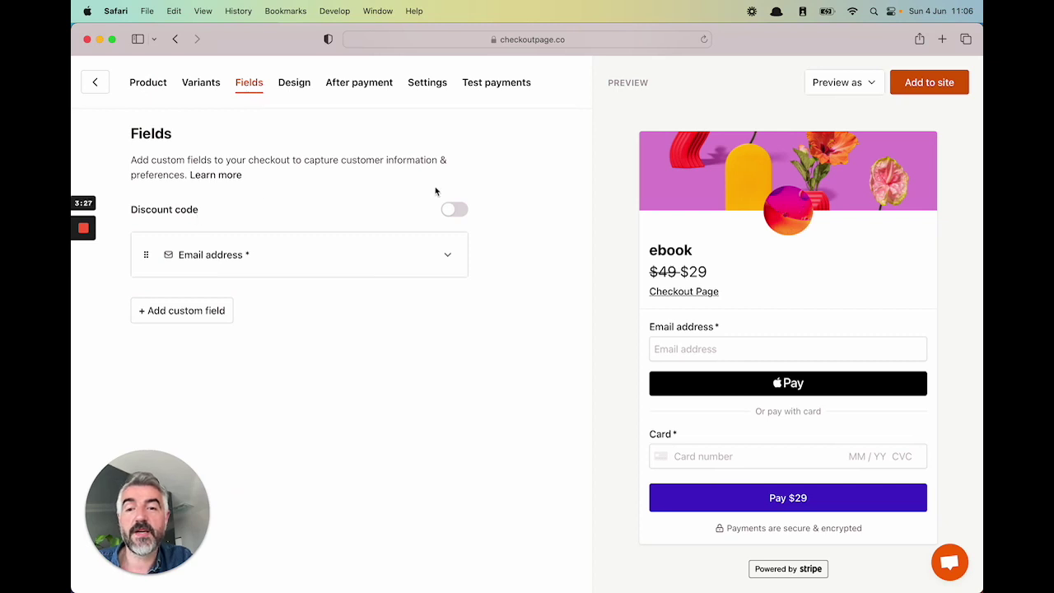
click(453, 210)
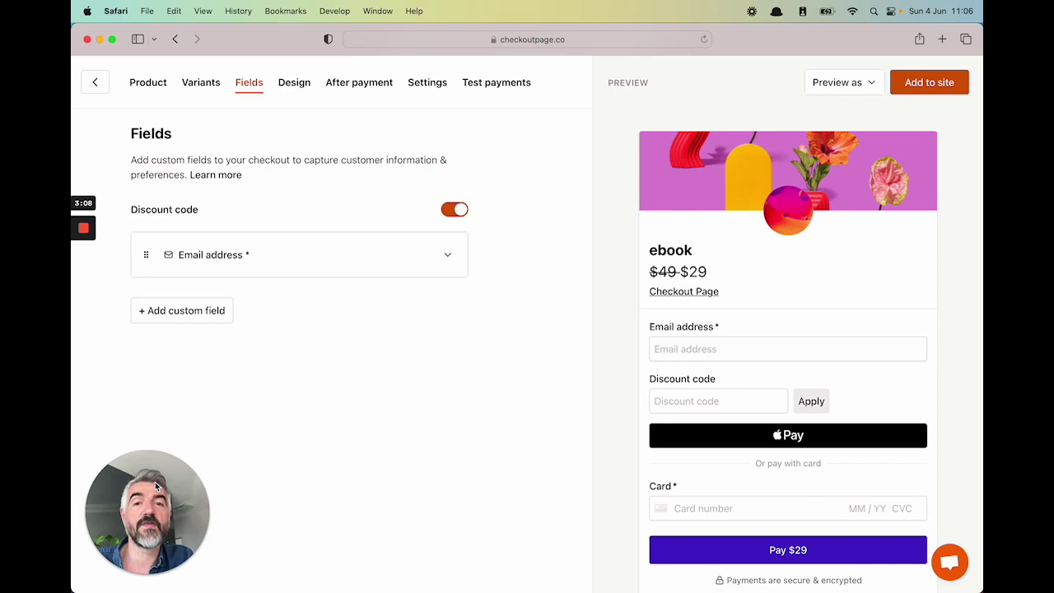
- Add a required custom text field with label and placeholder "Name" and data type Customer name, and save it
drag(155, 485, 420, 364)
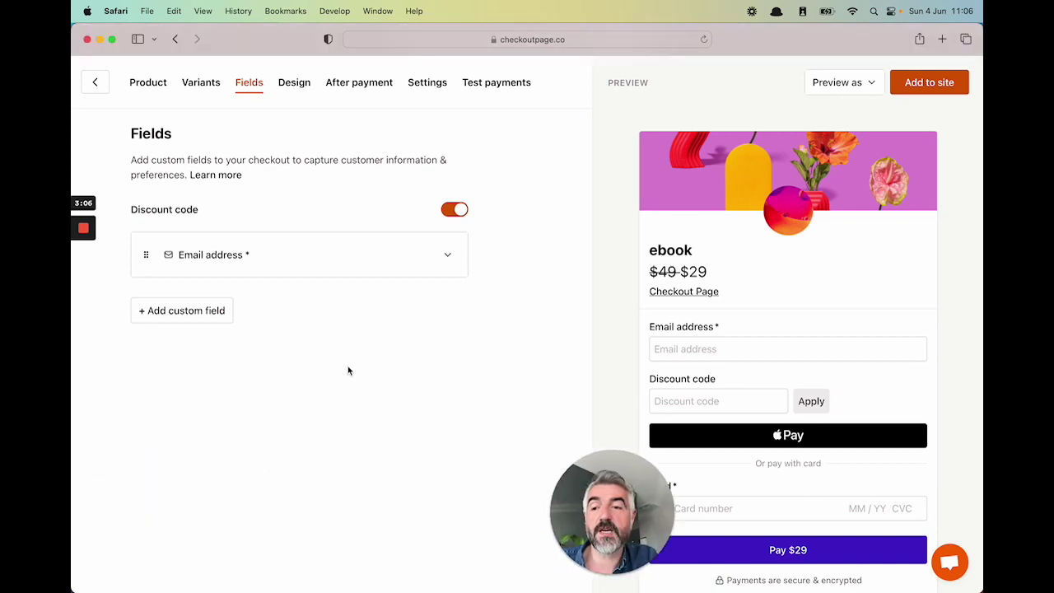
click(227, 320)
click(191, 412)
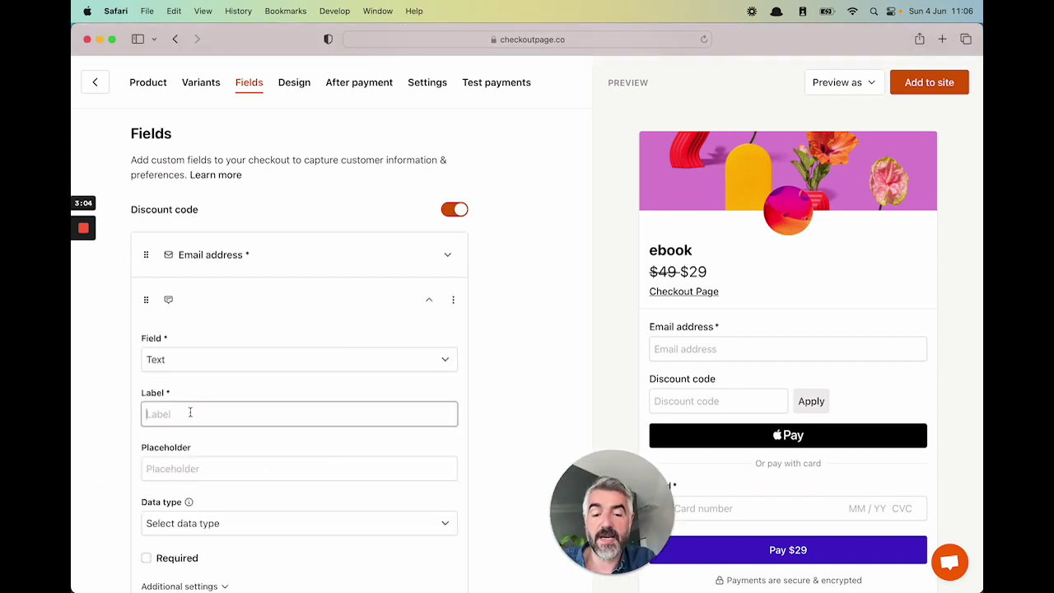
text(Name)
click(191, 467)
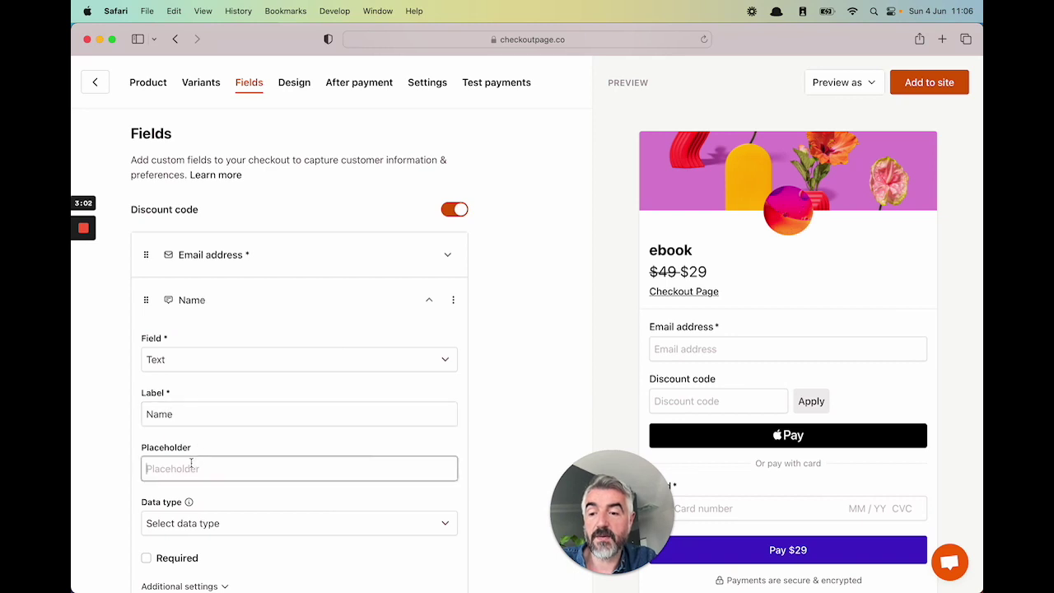
text(Name)
click(188, 523)
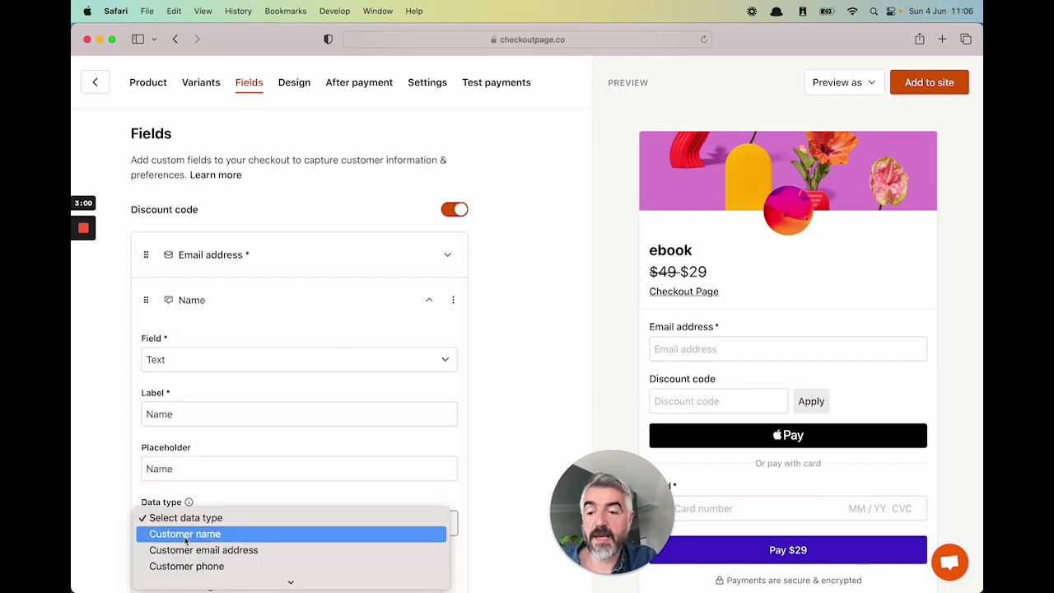
click(186, 535)
scroll(184, 539, down, 3)
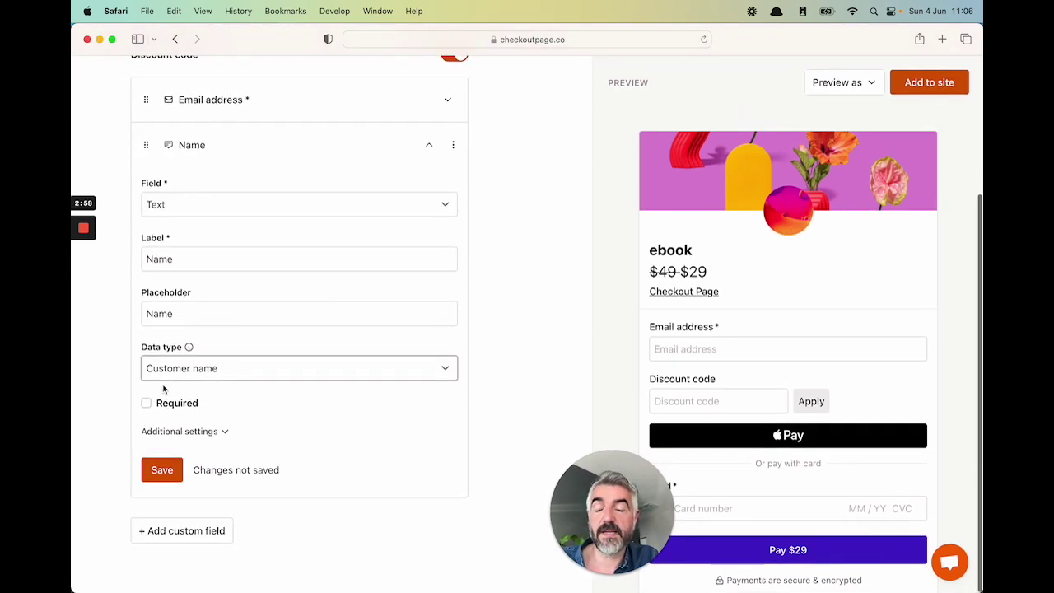
click(146, 403)
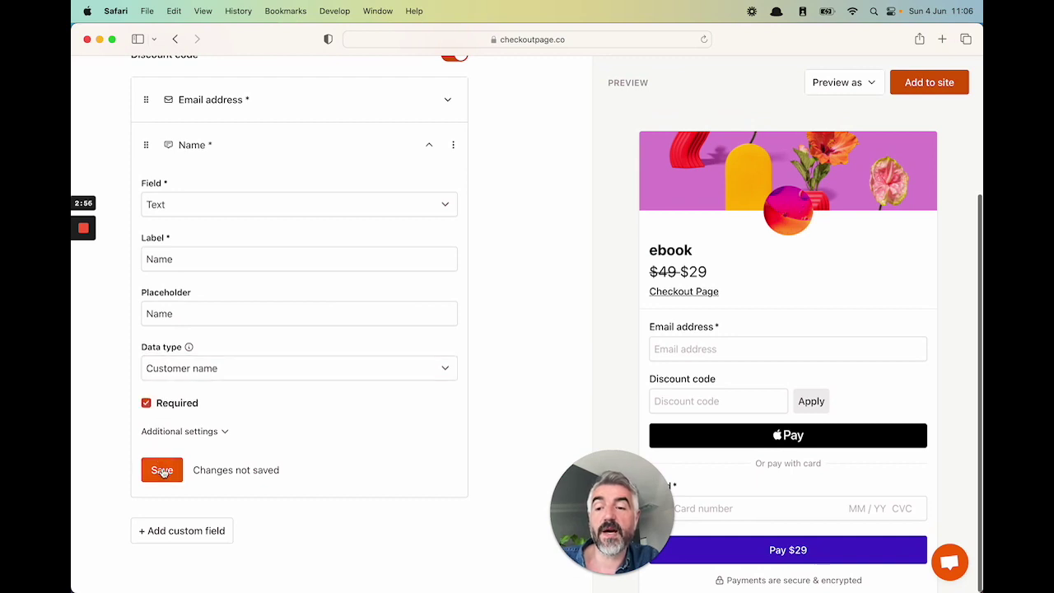
click(162, 471)
- Move the Name field above the Email address field
drag(586, 526, 328, 519)
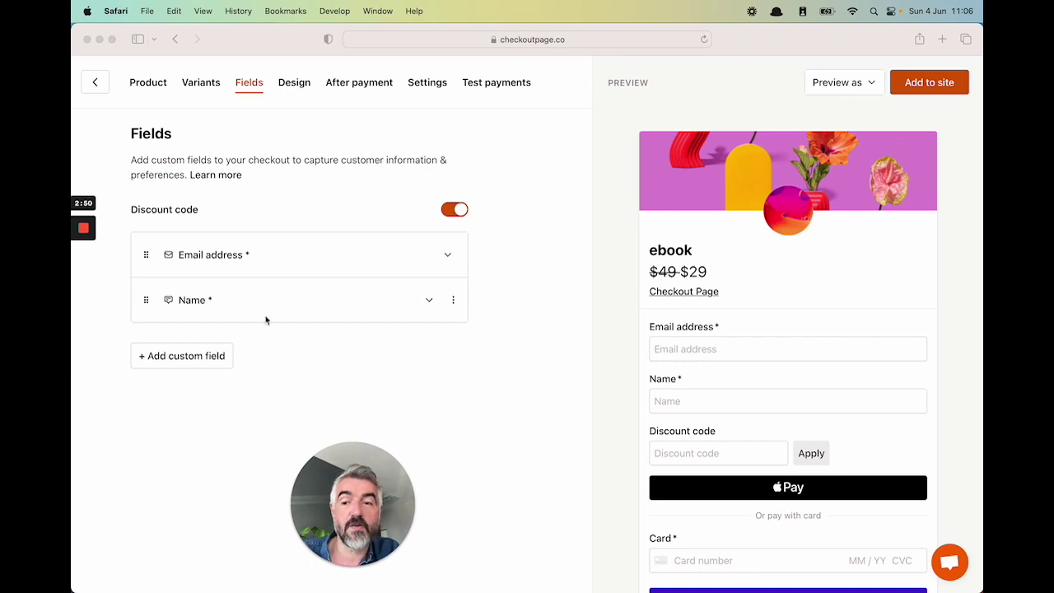
click(149, 300)
drag(147, 297, 146, 252)
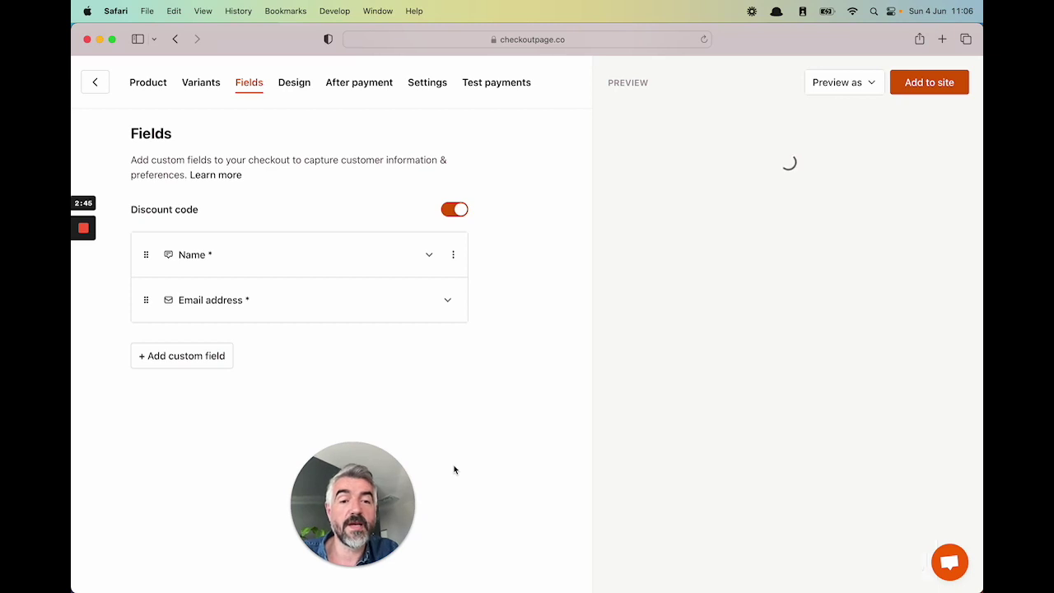
- Add a custom field of type Quantity labelled "Quantity" and save it
click(210, 356)
scroll(522, 403, down, 2)
scroll(522, 403, down, 3)
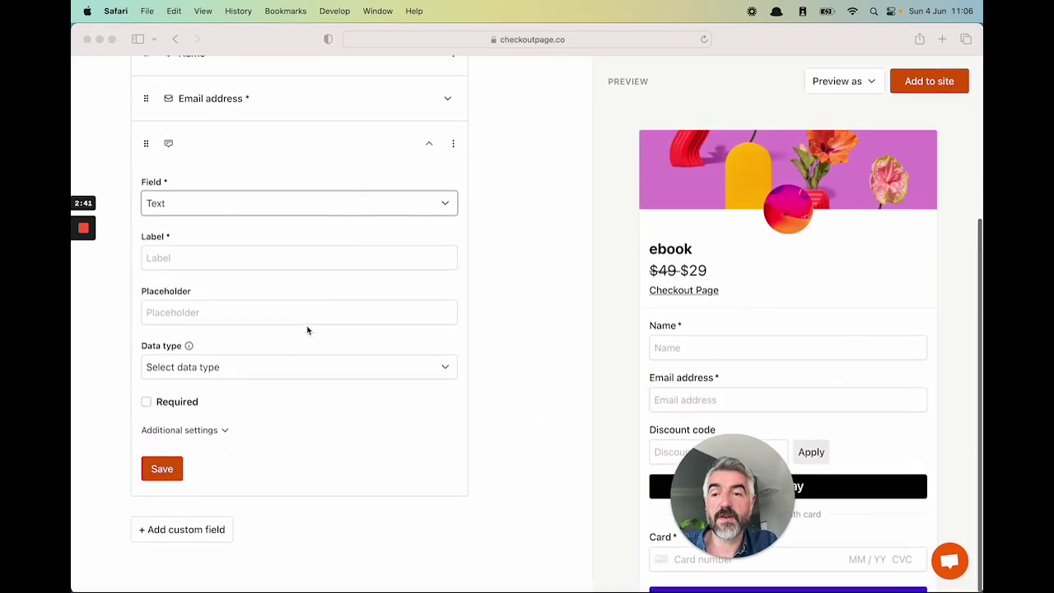
click(278, 210)
click(278, 209)
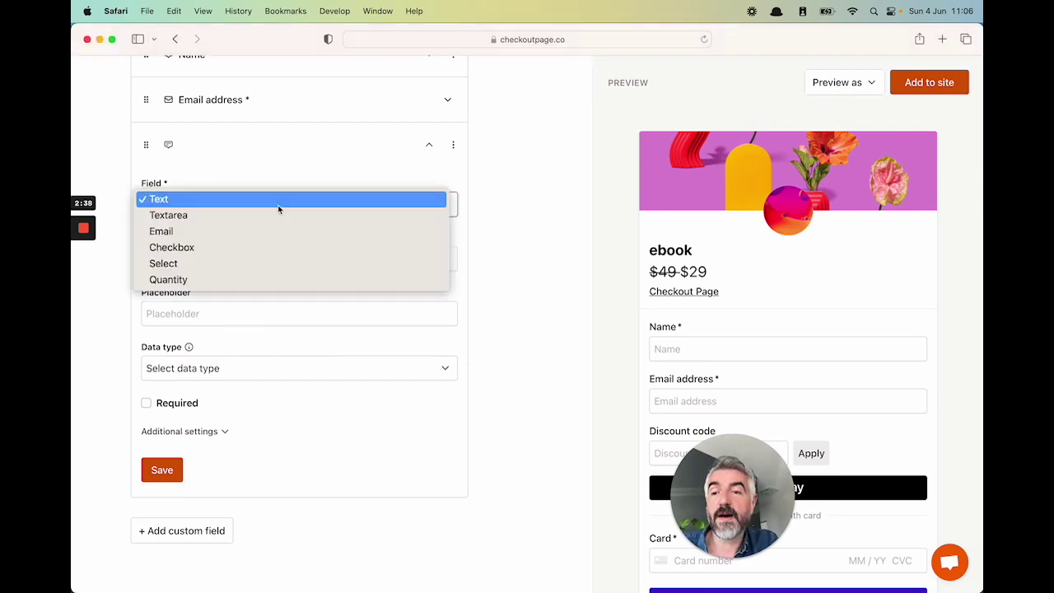
click(263, 279)
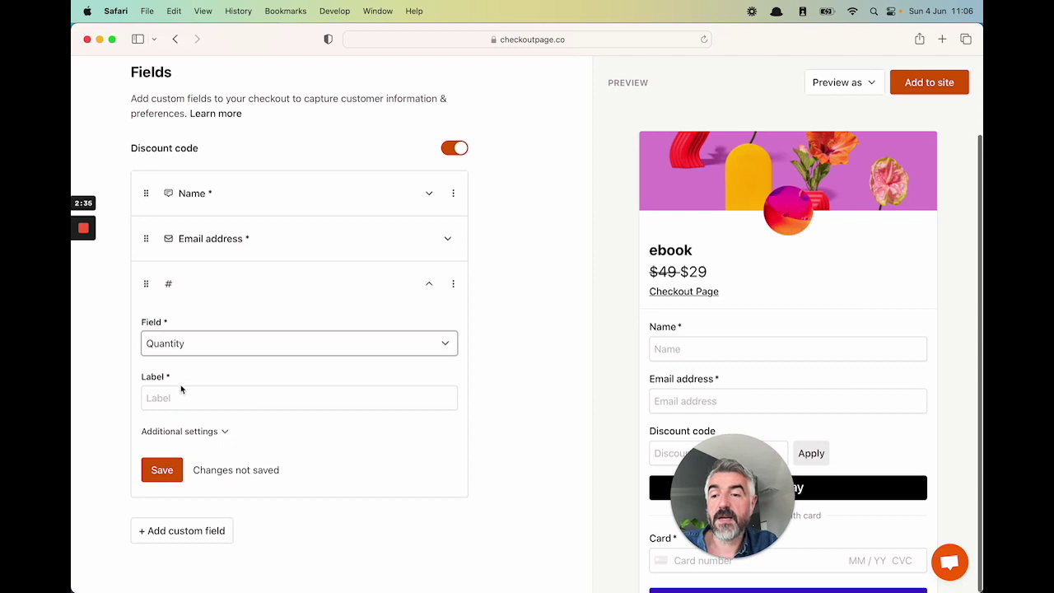
click(179, 393)
text(Quan)
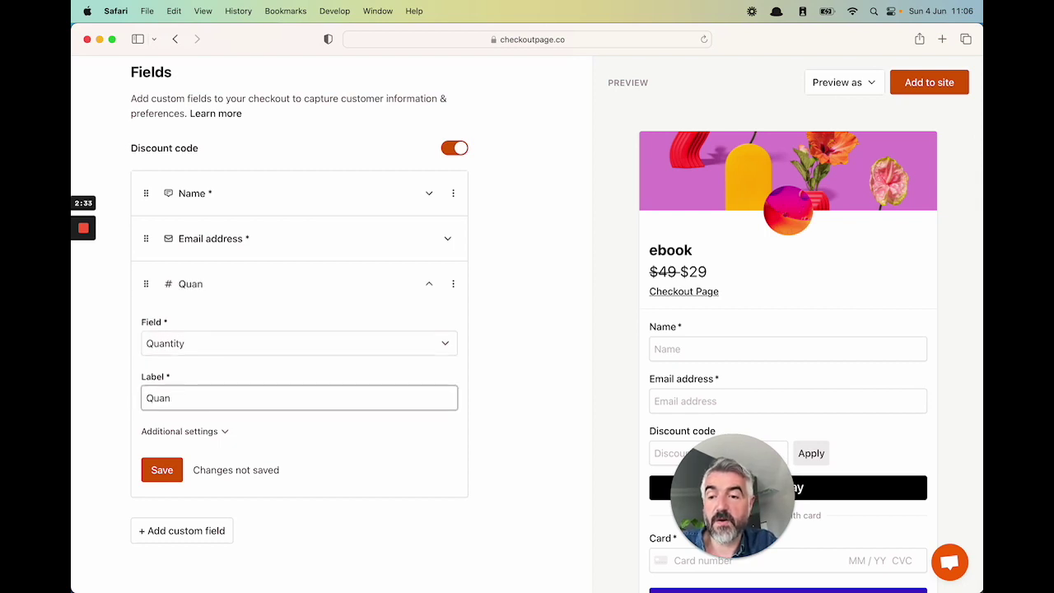
text(tity)
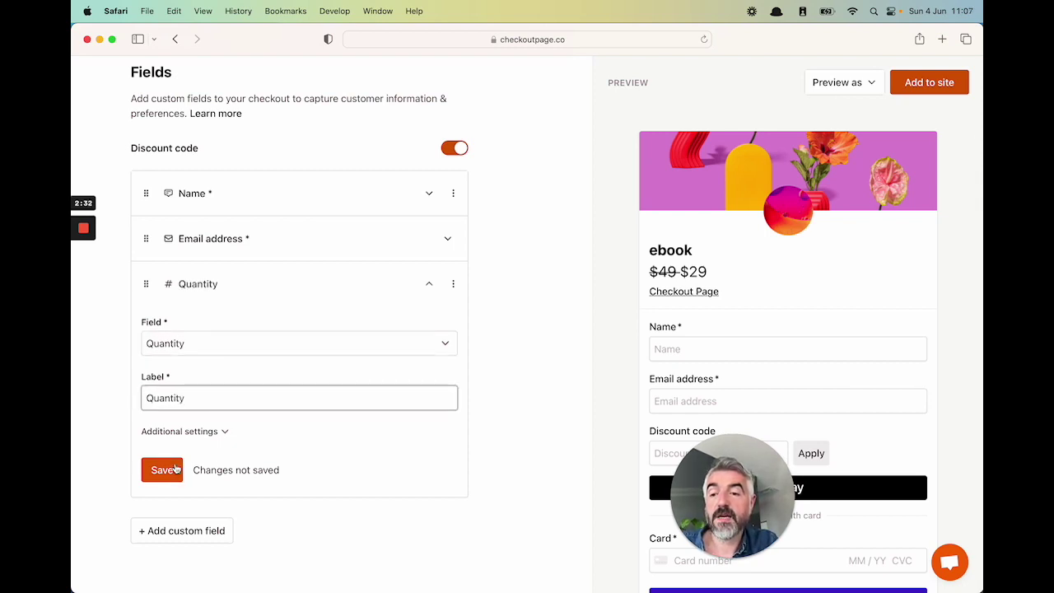
click(162, 469)
- Move the Quantity field to the top of the field list, above Name
drag(738, 480, 480, 490)
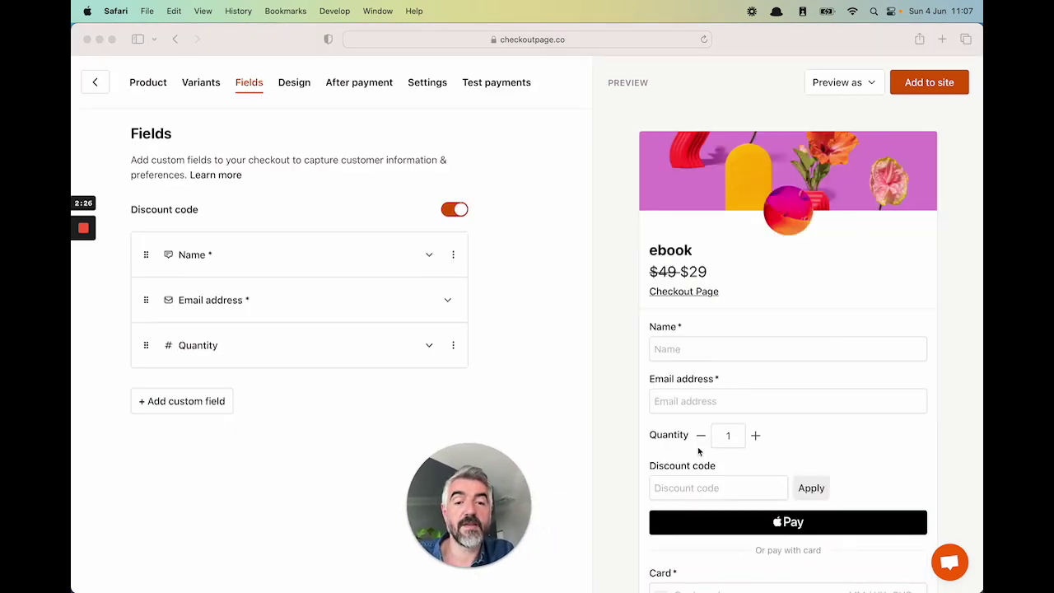
click(144, 346)
drag(145, 346, 146, 257)
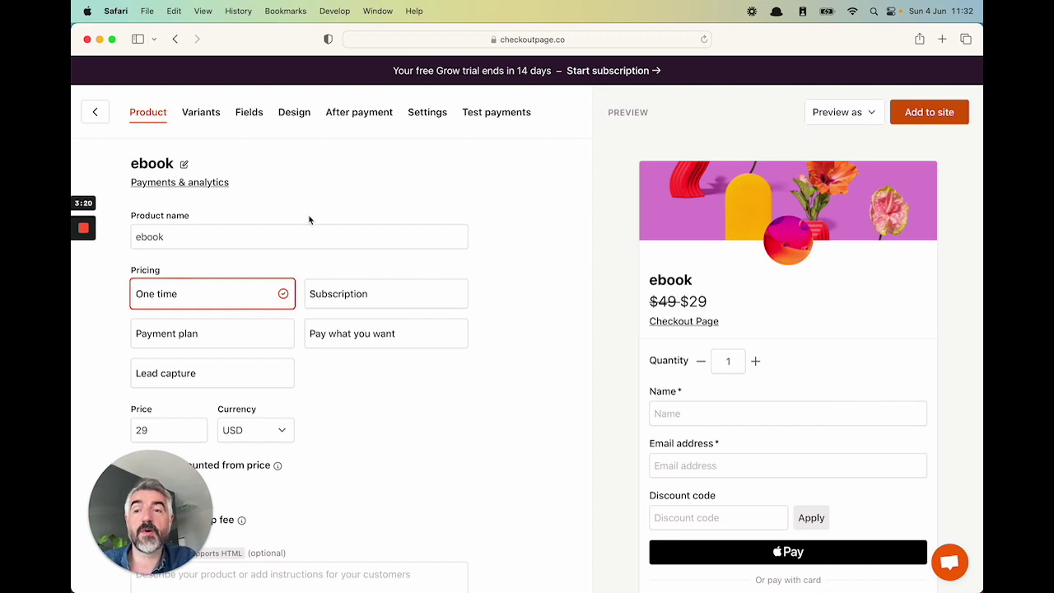
- Add a variant named "Upsell" with the option "+ Audiobook" at a price of 29, and save it
click(207, 116)
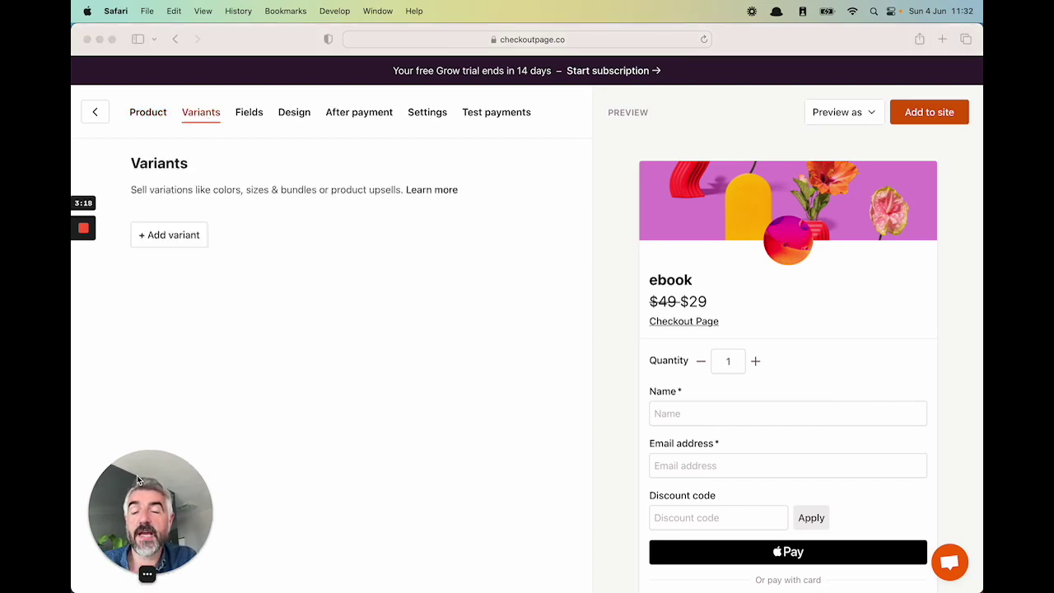
click(204, 244)
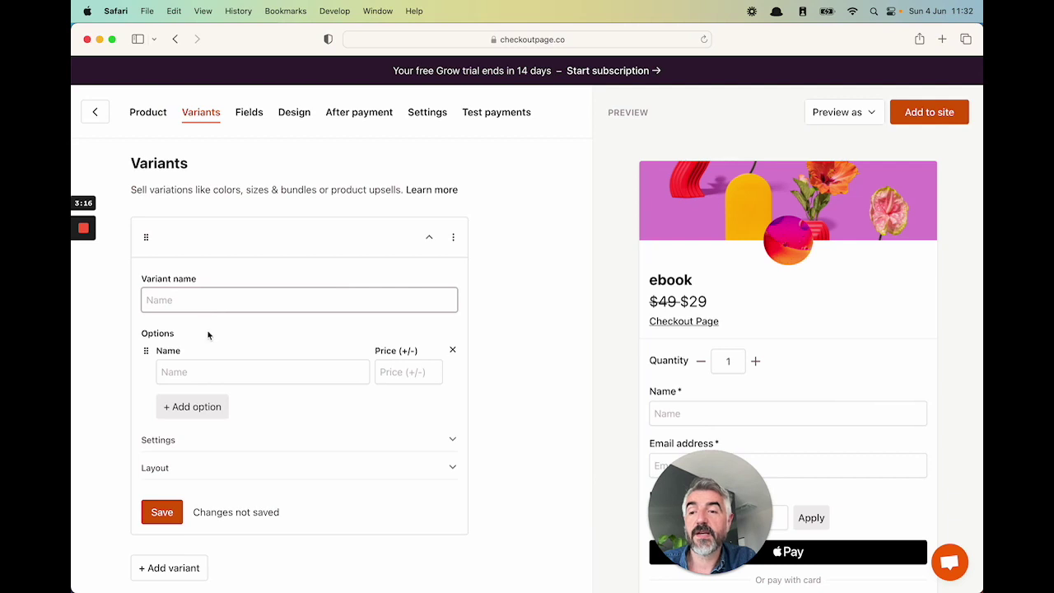
text(Up)
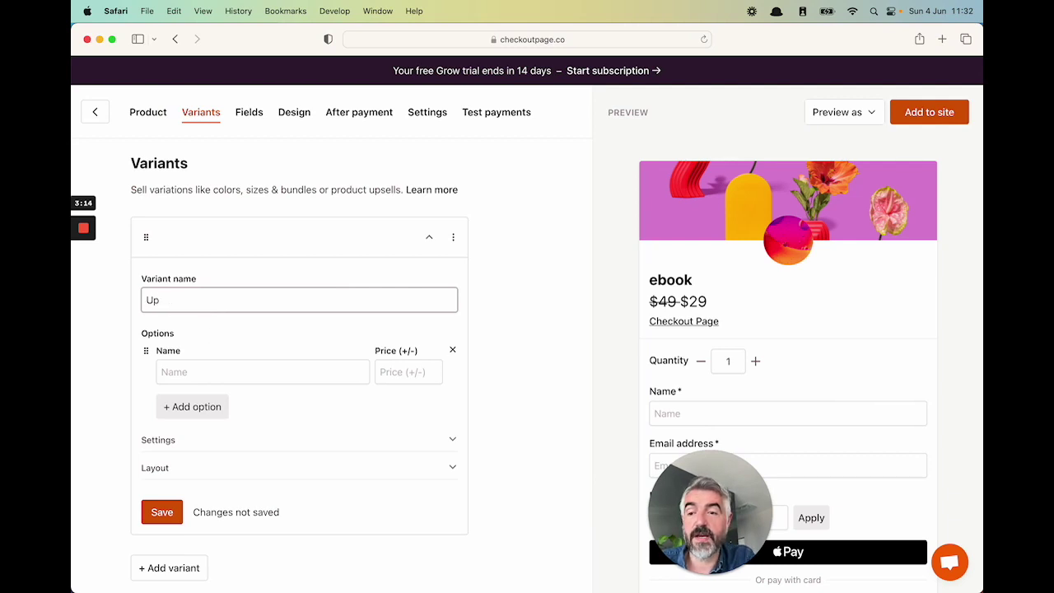
text(sell)
click(221, 379)
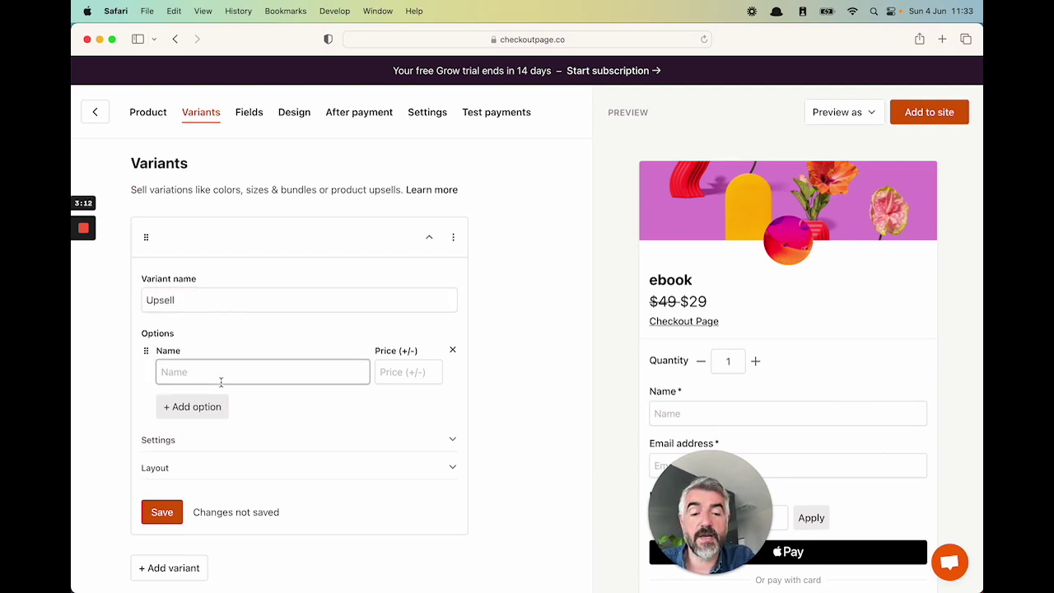
text(+ Audio)
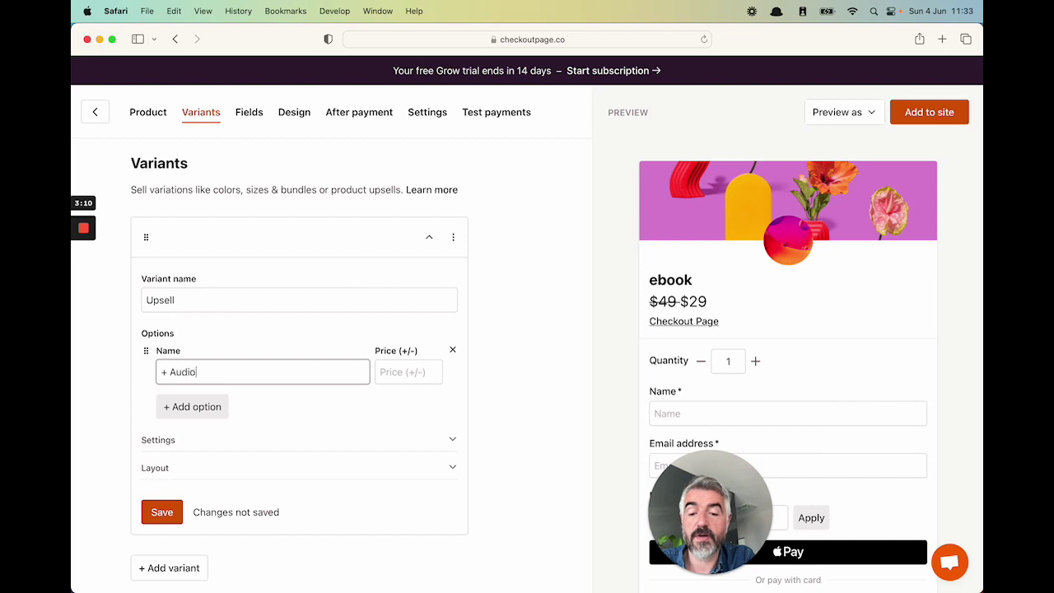
text(book)
key(Tab)
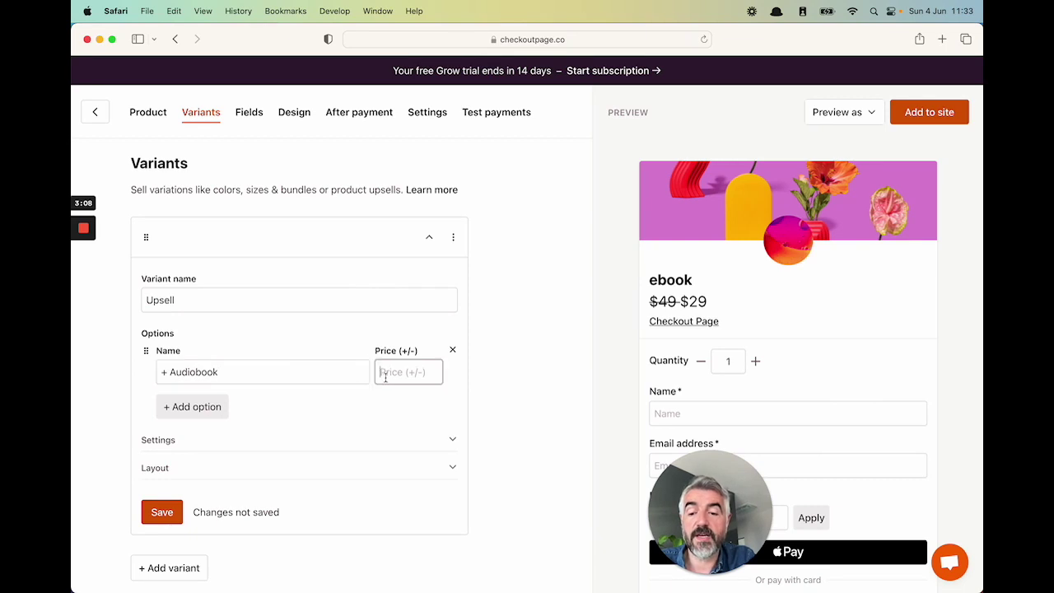
text(29)
scroll(365, 407, down, 1)
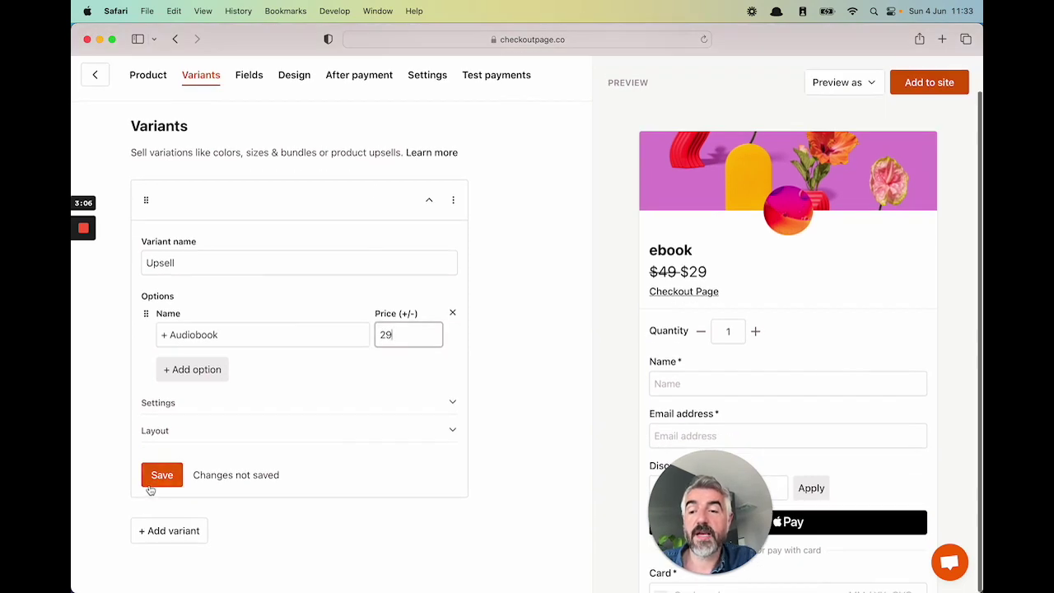
click(153, 488)
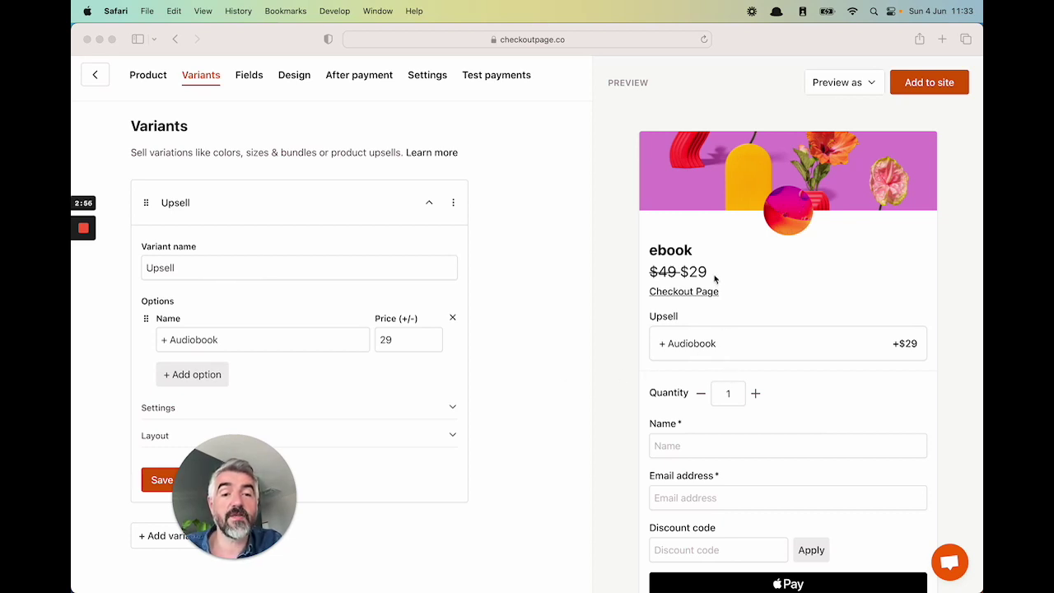
- Try out the "+ Audiobook" upsell option in the checkout preview and check the payment section
scroll(714, 279, down, 2)
click(750, 237)
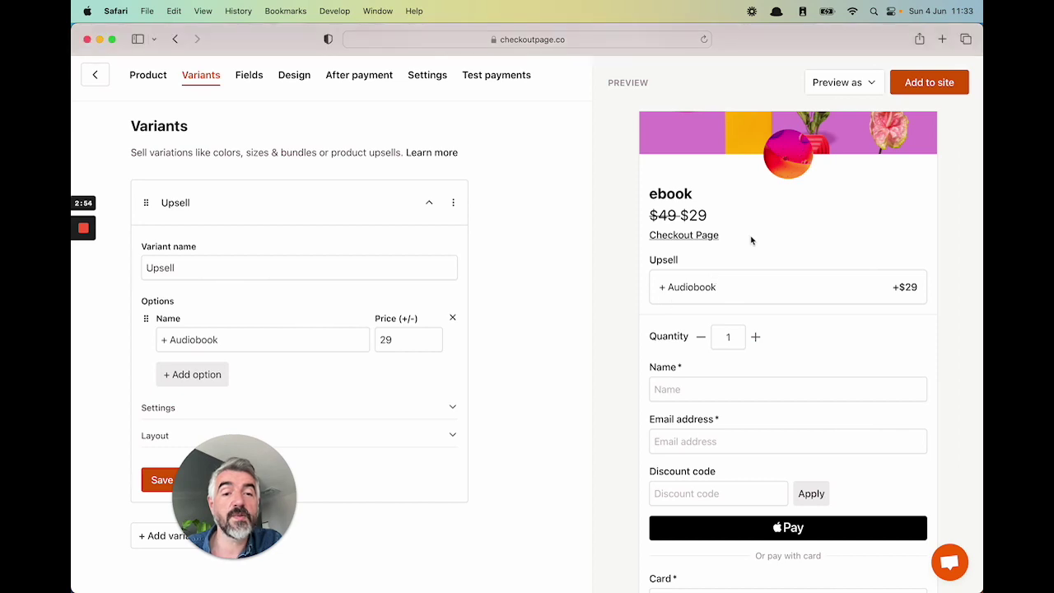
click(729, 289)
scroll(728, 292, down, 5)
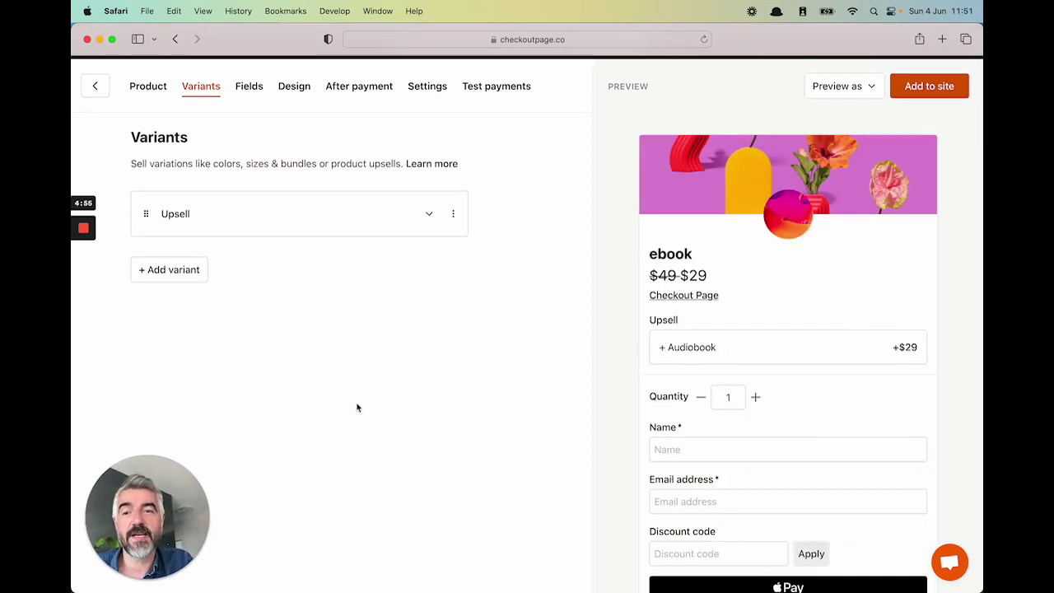
- Hide the logo and center the product text in the checkout's design appearance settings
click(294, 87)
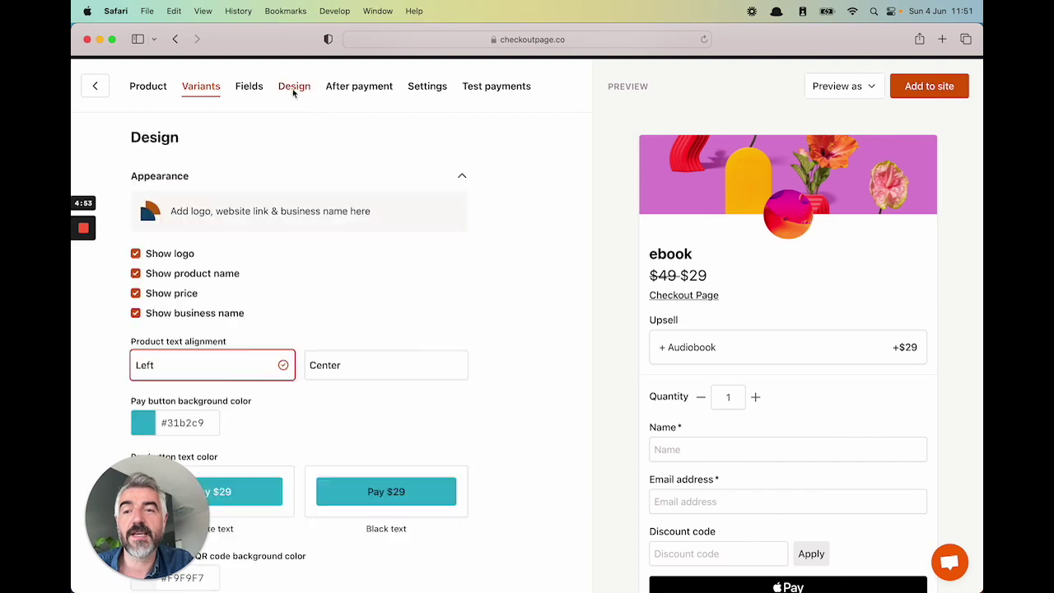
scroll(307, 304, down, 2)
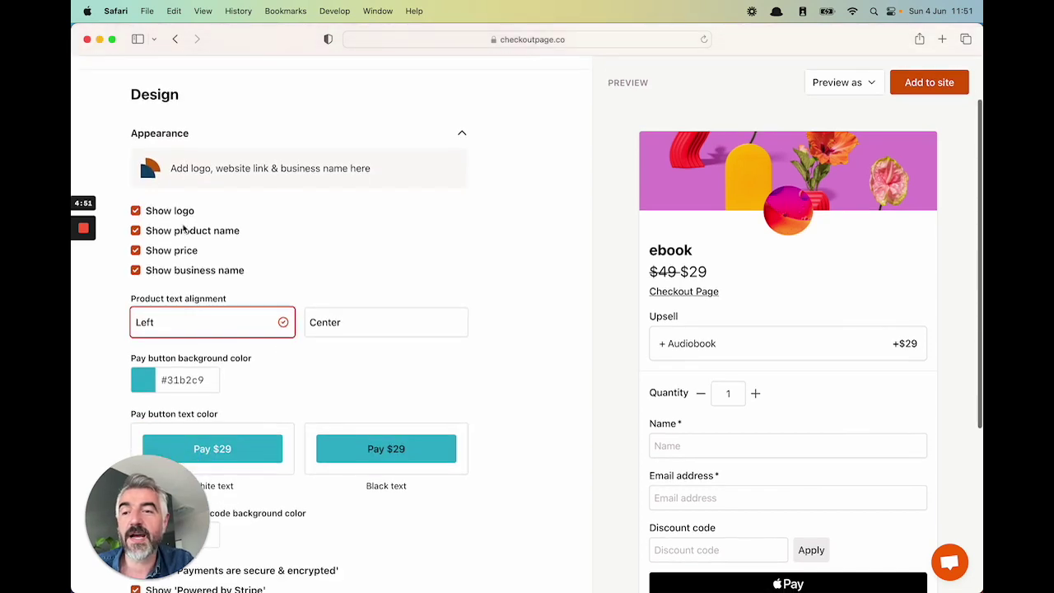
click(333, 329)
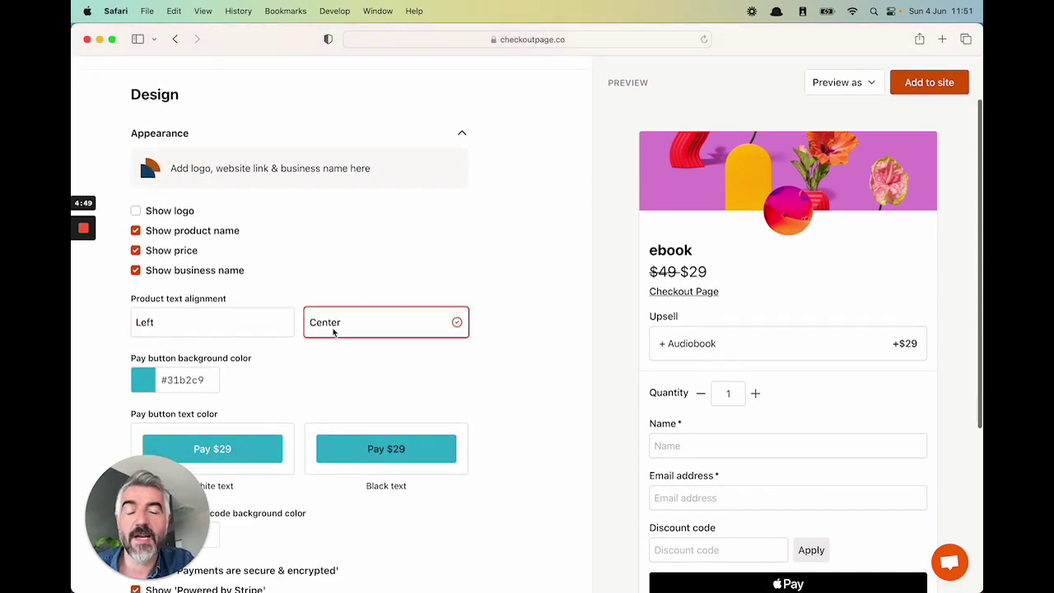
- Change the pay button background color to magenta, #c9308c
scroll(333, 329, down, 5)
click(151, 256)
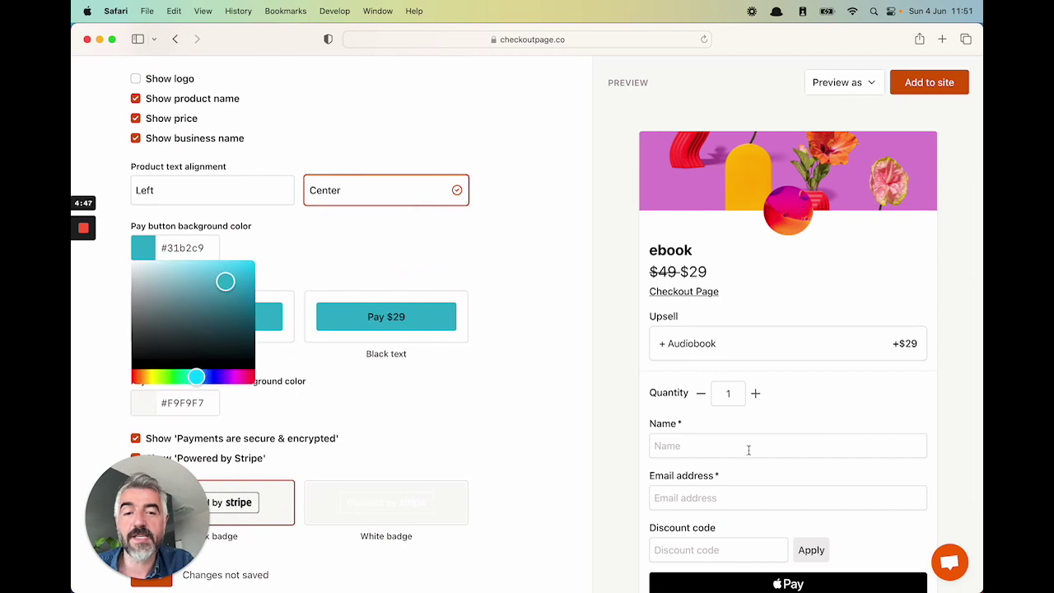
scroll(748, 447, down, 5)
click(243, 377)
click(386, 419)
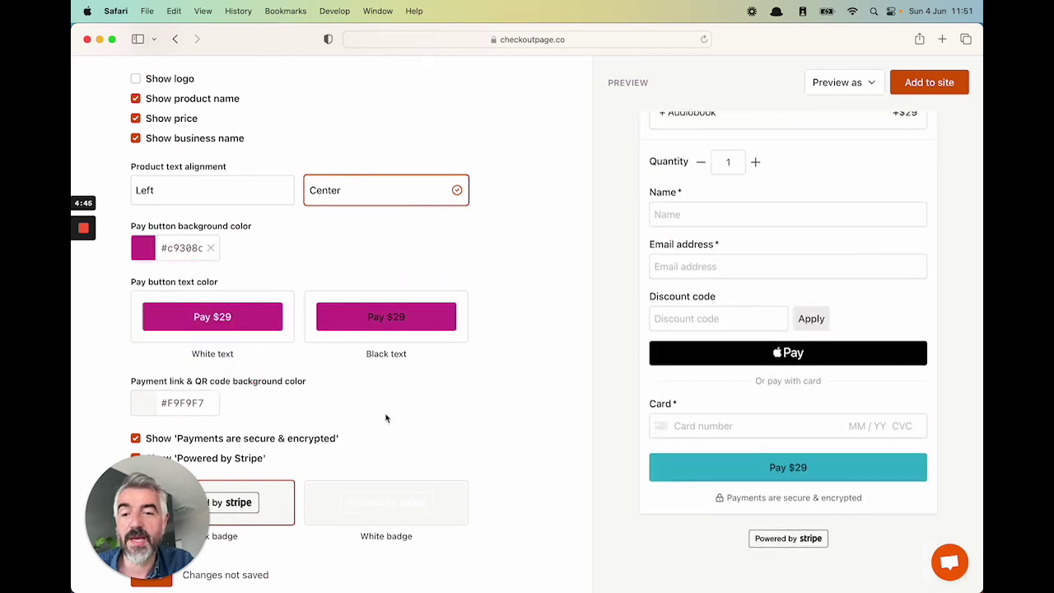
- Turn off the 'Powered by Stripe' badge, save the design changes and check them in the checkout preview
scroll(386, 420, down, 5)
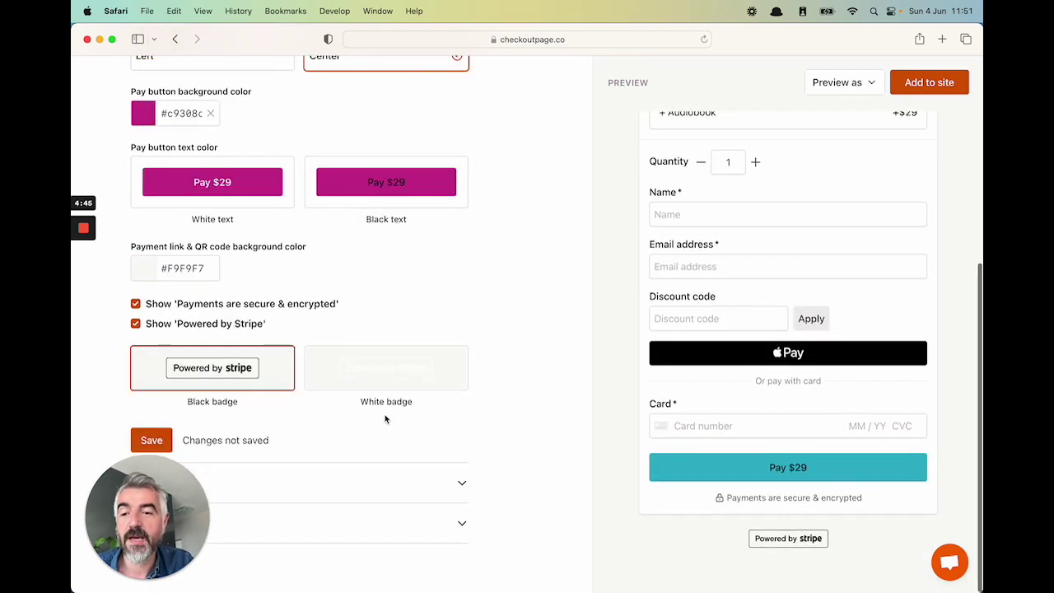
click(206, 323)
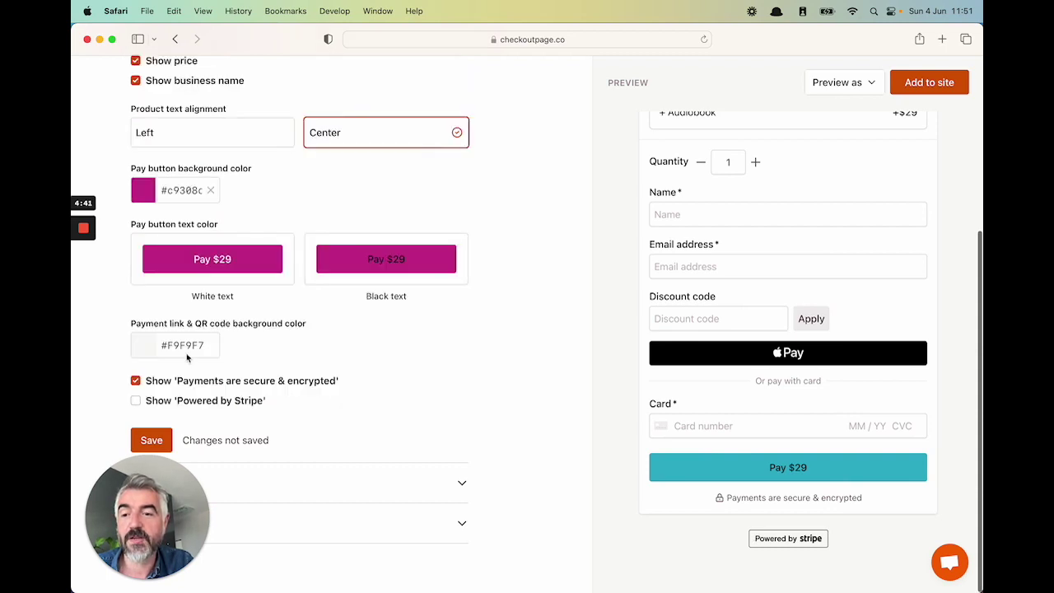
click(152, 438)
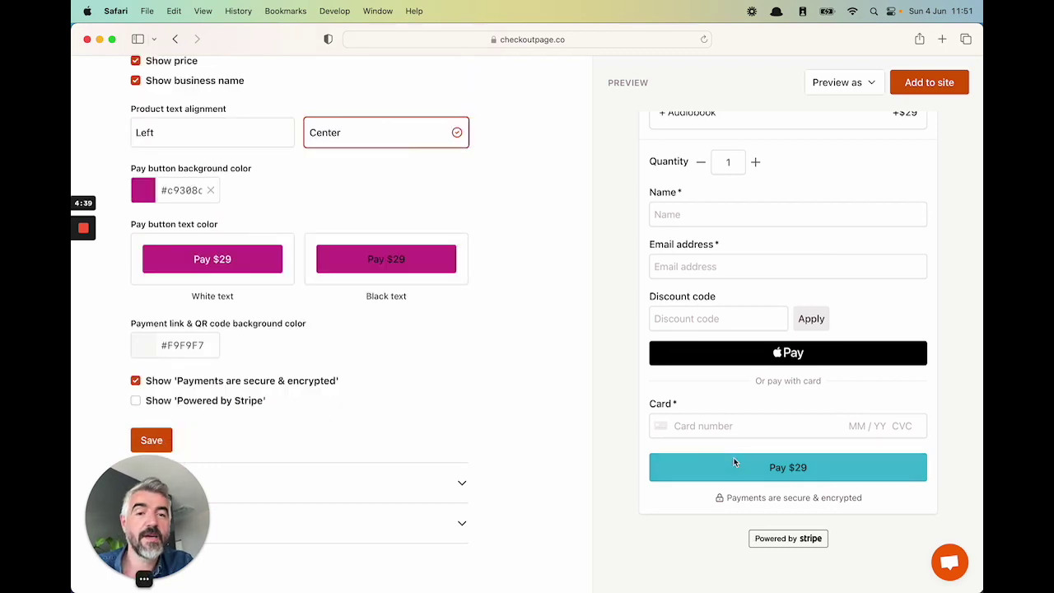
scroll(735, 462, down, 3)
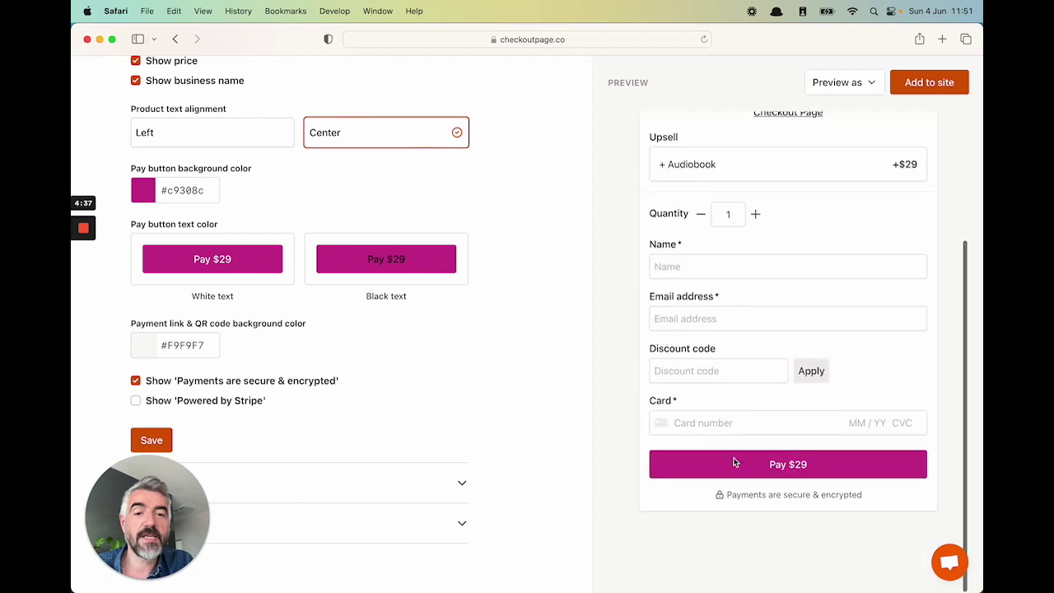
scroll(736, 461, down, 4)
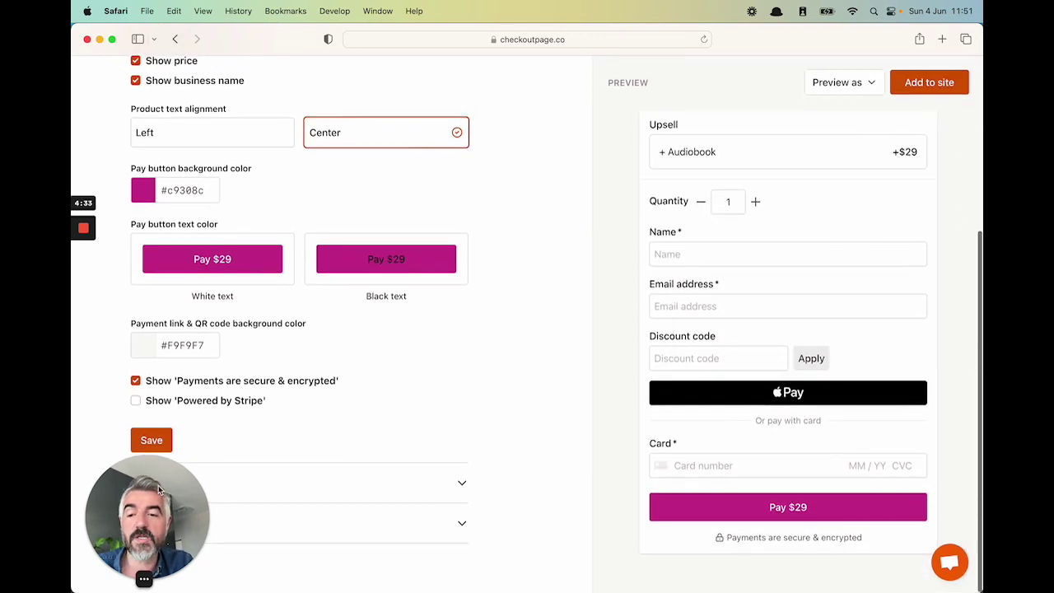
- Expand the Custom CSS section of the checkout's design settings and look at its options
drag(158, 485, 666, 461)
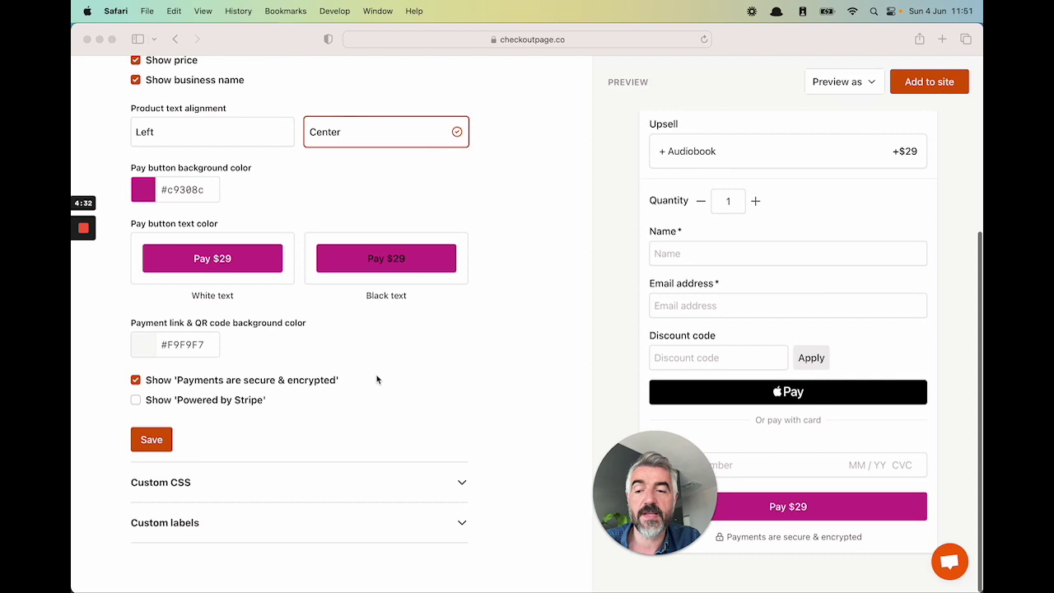
click(303, 503)
click(303, 502)
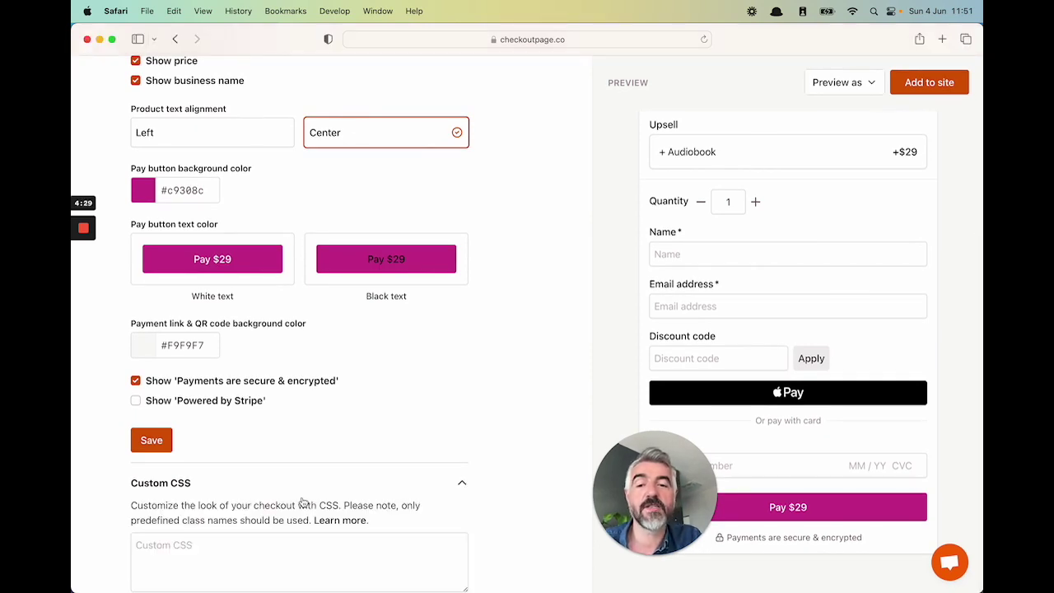
scroll(303, 503, down, 3)
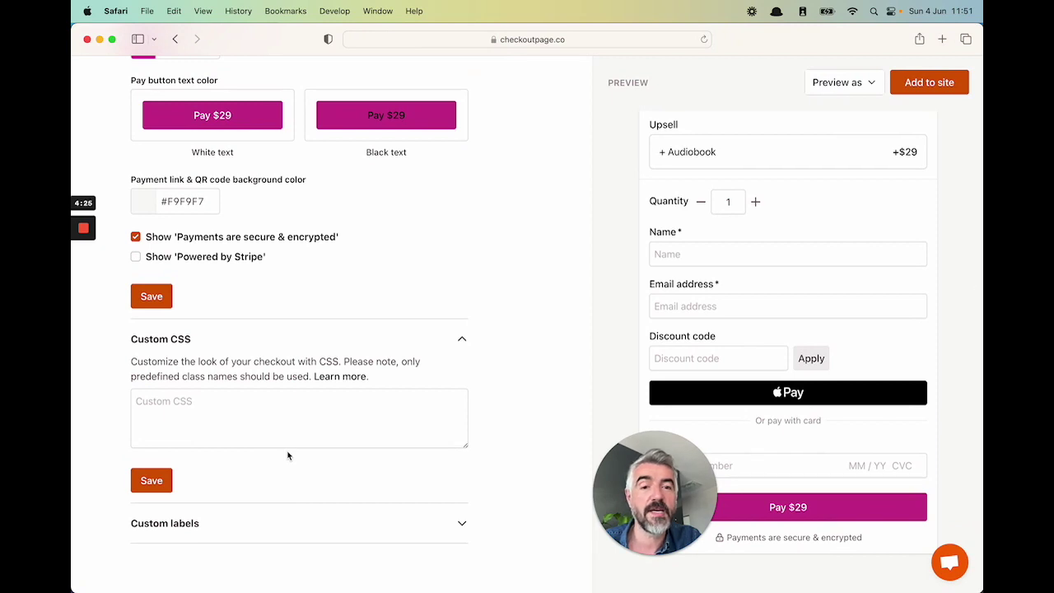
- Set the custom label for the pay button to "Buy Now" in the design settings and save it
click(364, 532)
scroll(360, 532, down, 10)
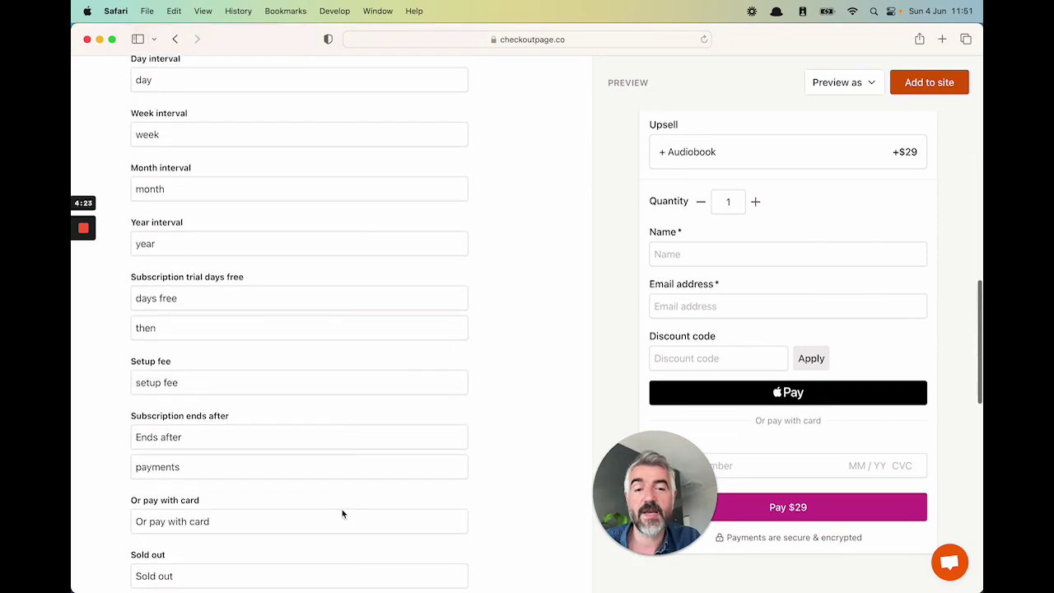
drag(624, 465, 365, 239)
scroll(304, 486, down, 15)
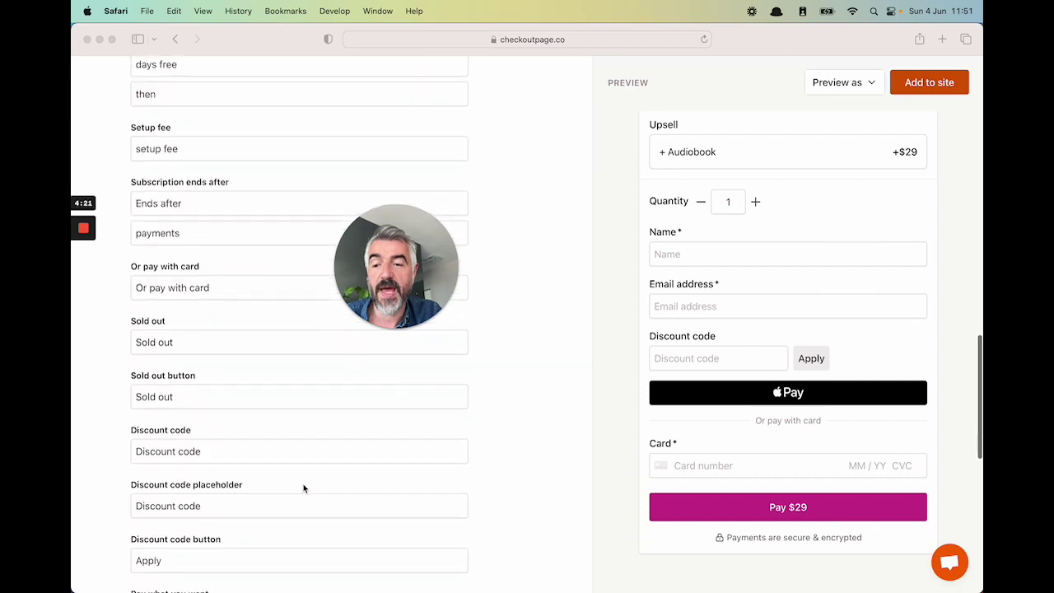
click(184, 252)
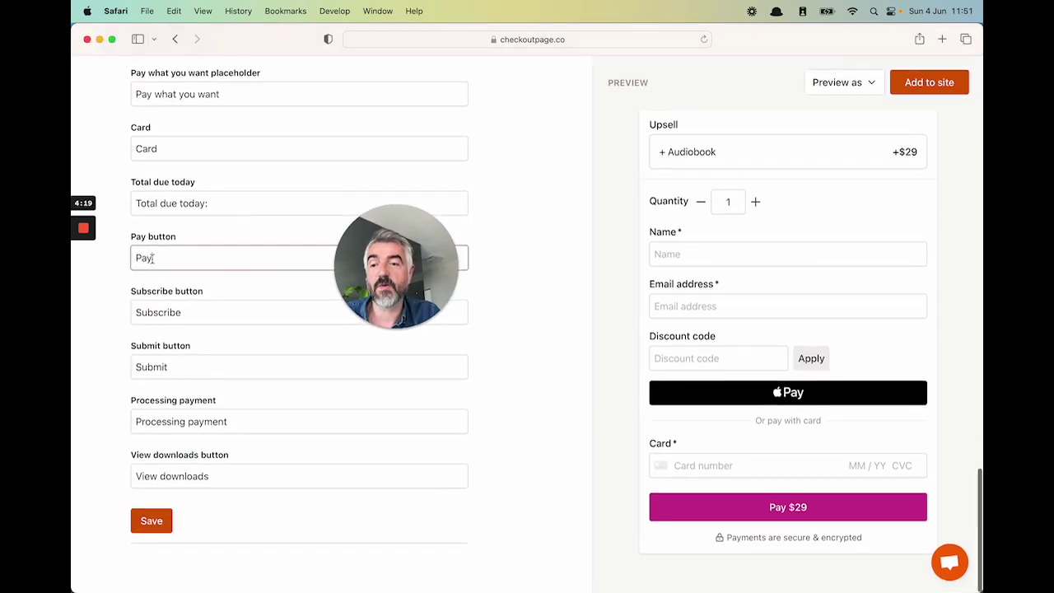
key(super+a)
text(But)
key(BackSpace)
text(y NOw)
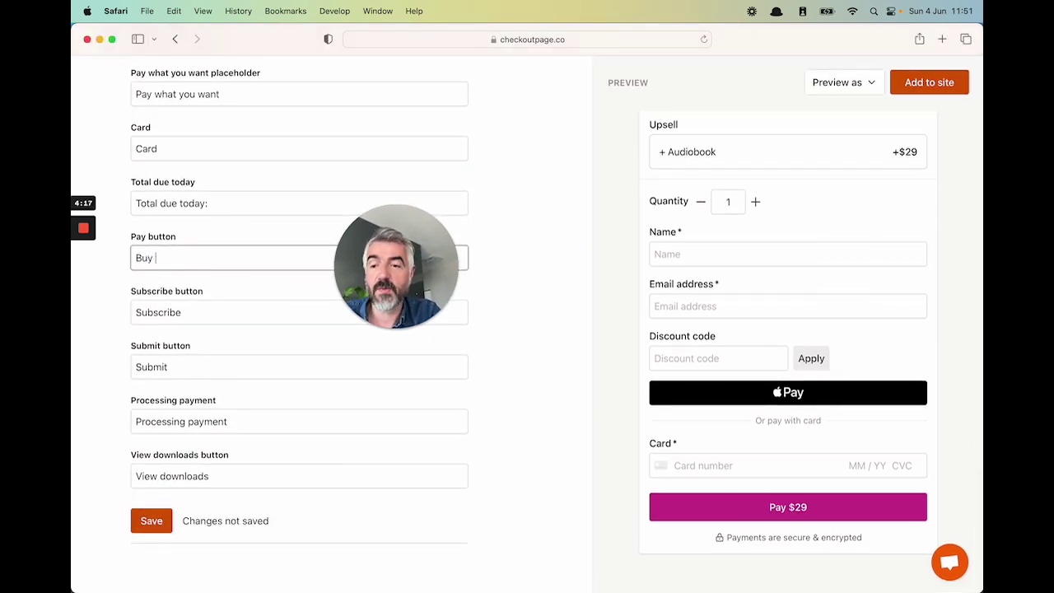
key(BackSpace)
key(BackSpace)
text(ow)
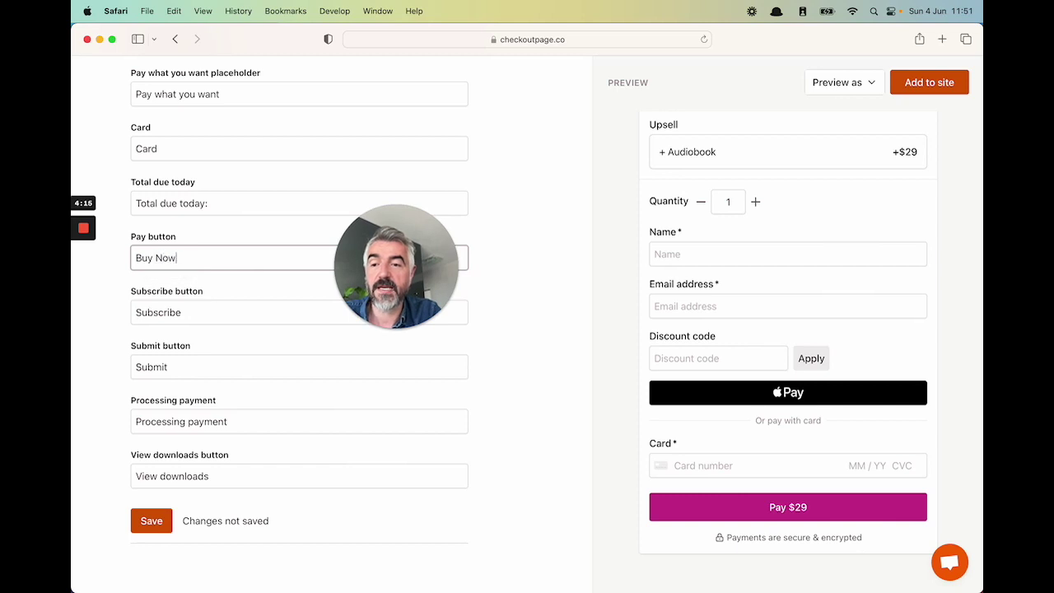
key(Return)
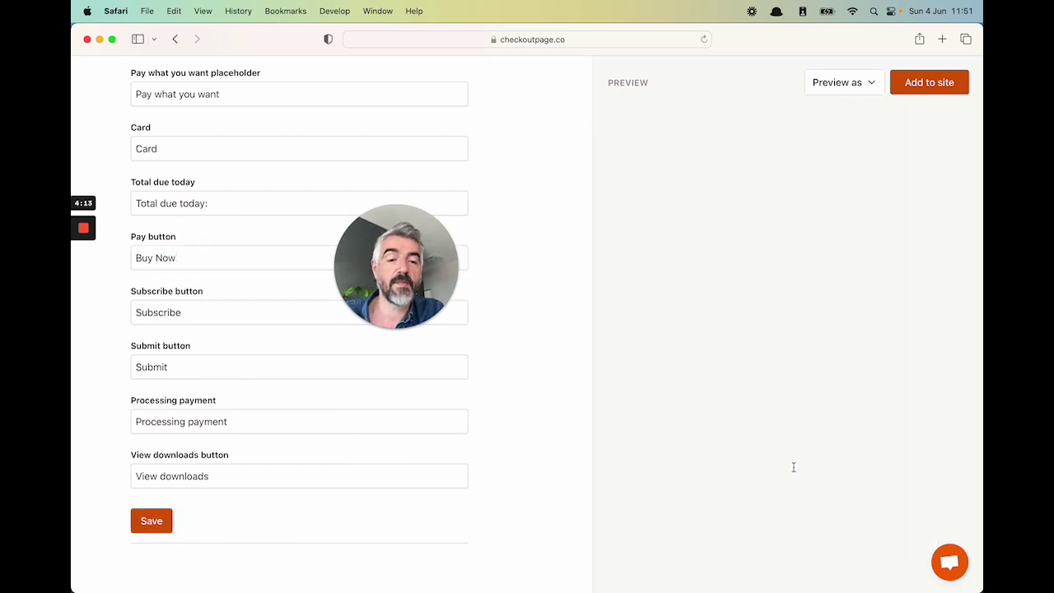
scroll(793, 466, down, 2)
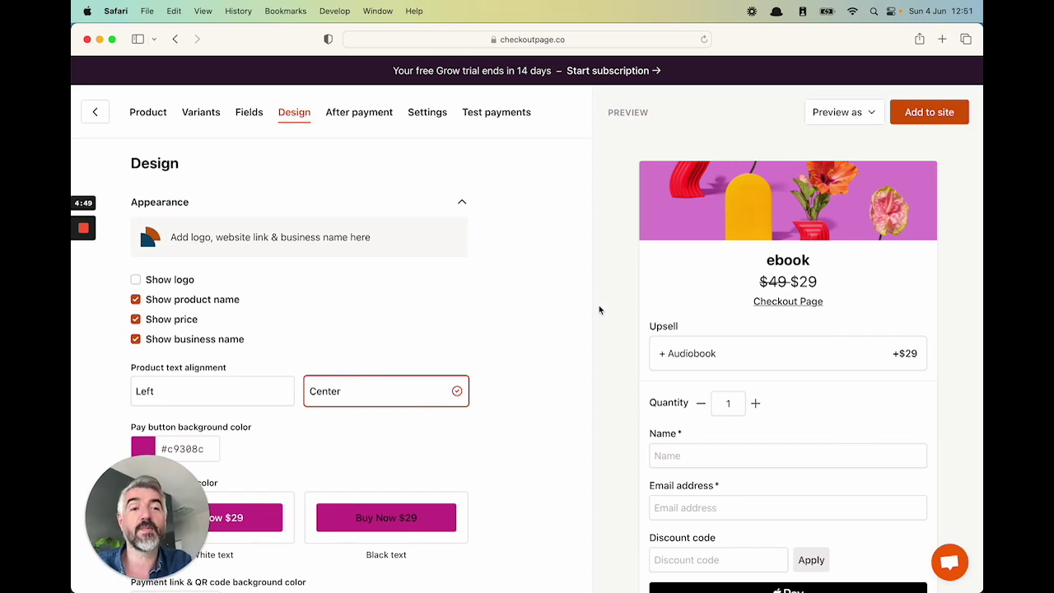
- Bring up the options for adding the checkout to a site, postpone connecting Stripe, and open the payment link page
click(923, 117)
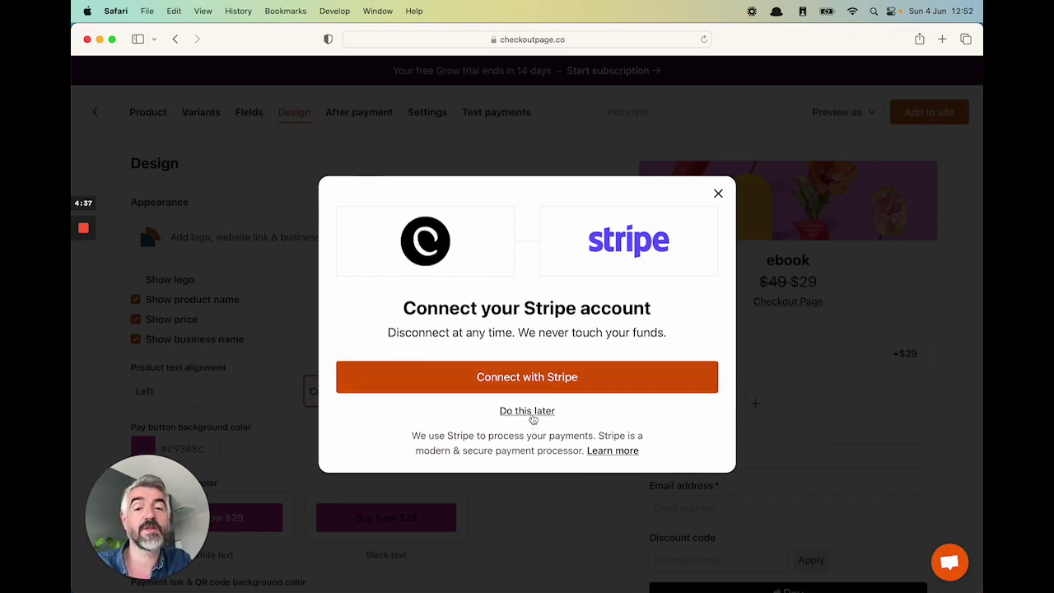
click(532, 411)
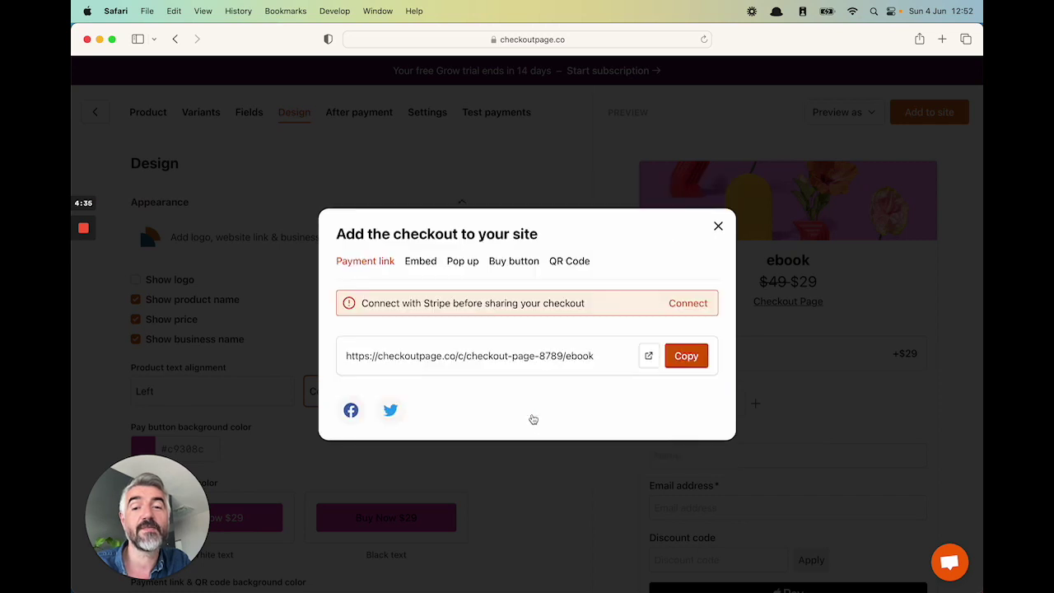
click(647, 356)
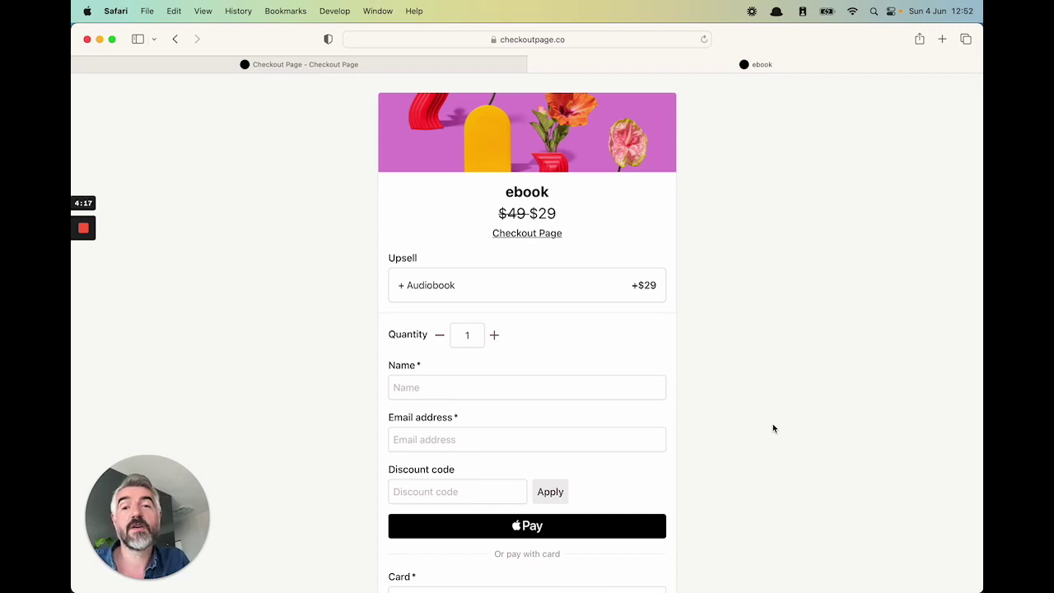
- Return to the checkout editor and view the embed instructions for a custom website
click(144, 64)
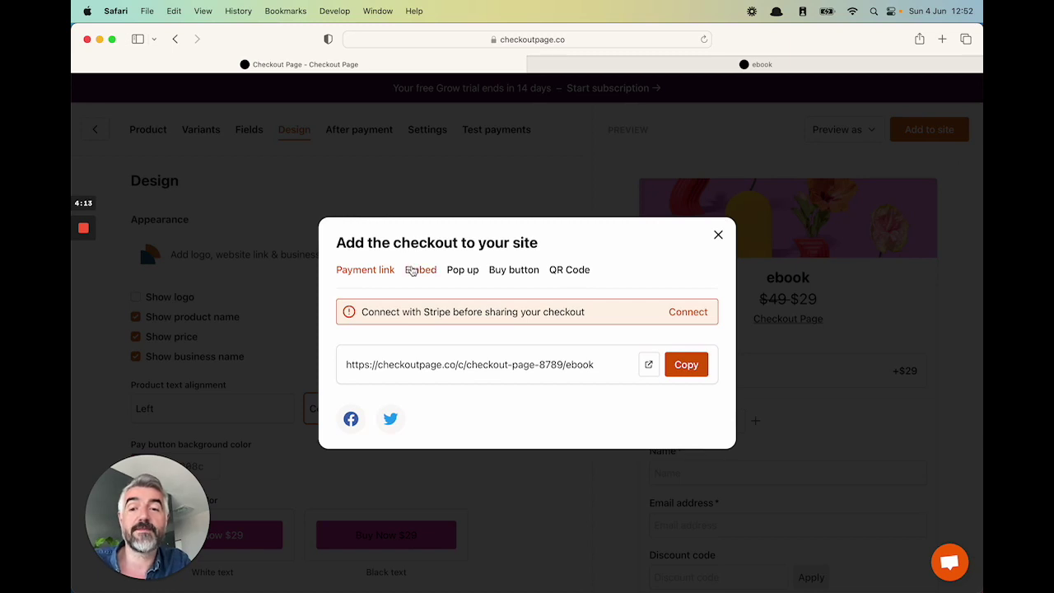
click(413, 271)
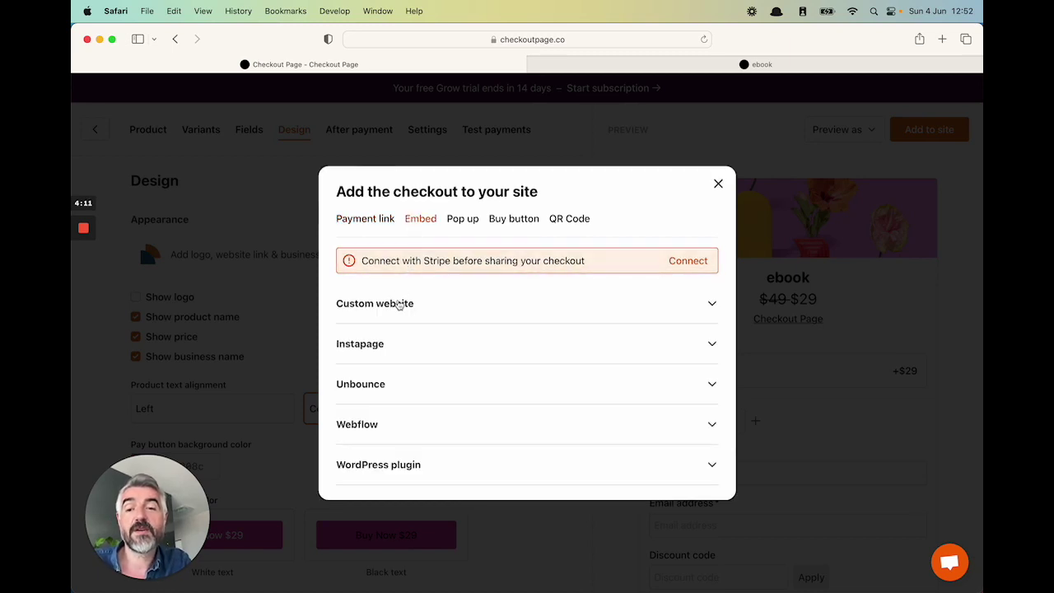
click(399, 305)
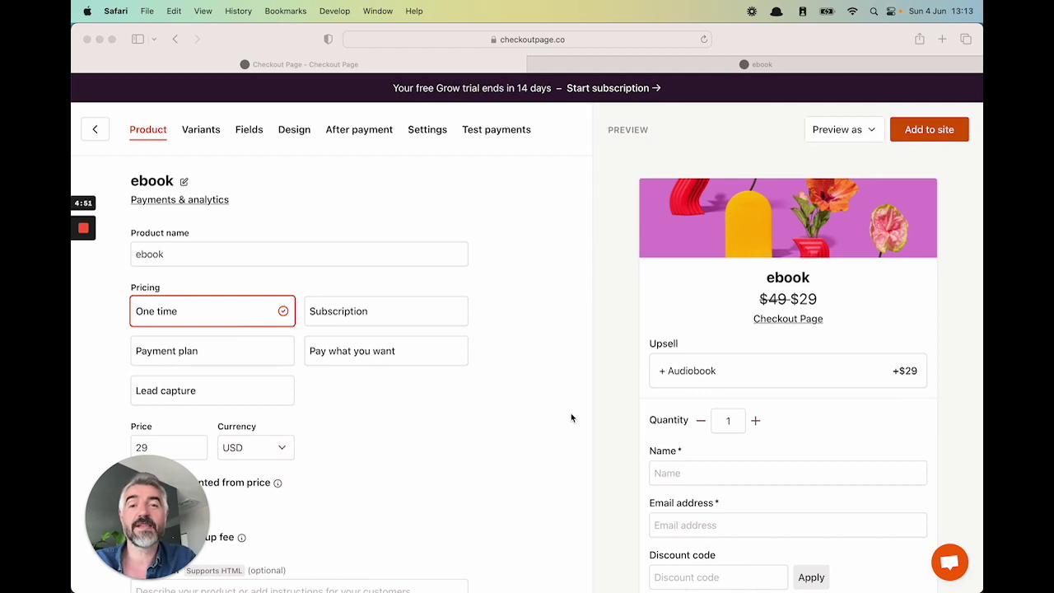
- Leave the ebook checkout editor and go back to the overview of all checkouts
click(94, 129)
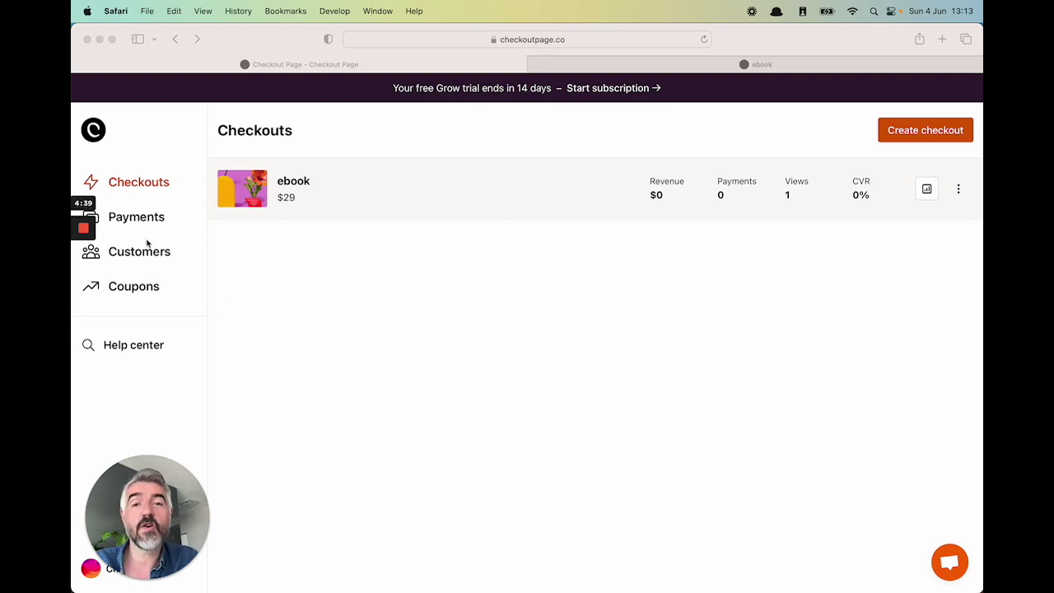
click(147, 295)
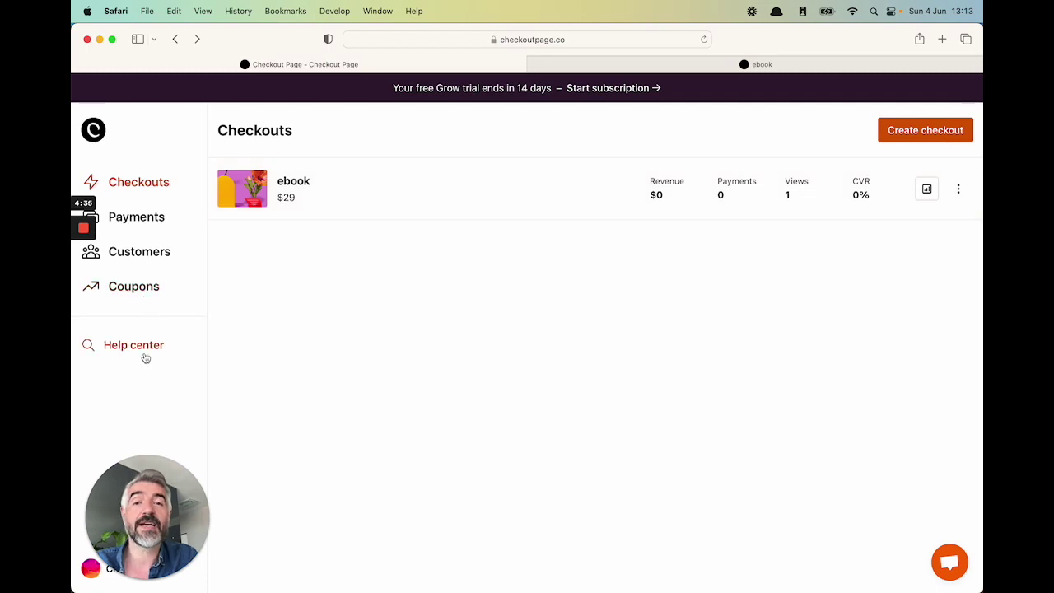